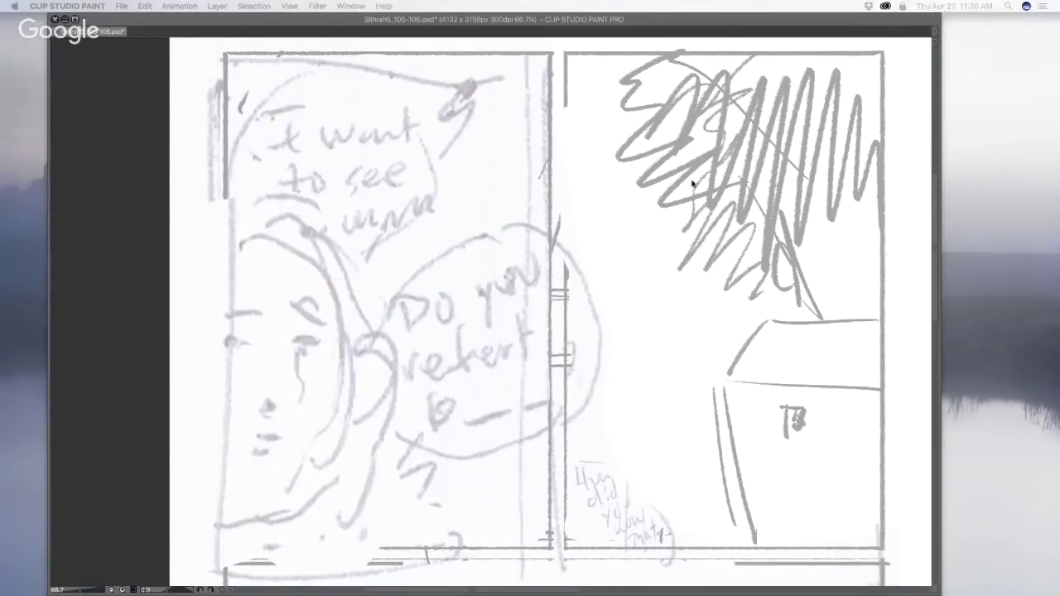
- Show the hidden palettes around the canvas and look up the Shortcut Settings command
key("Tab")
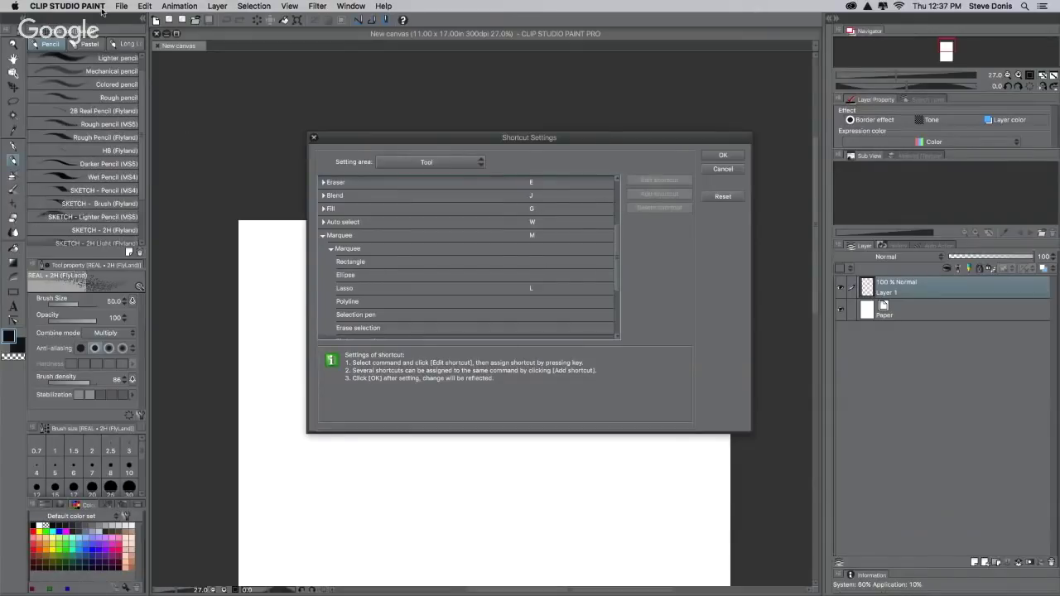
left_click(99, 8)
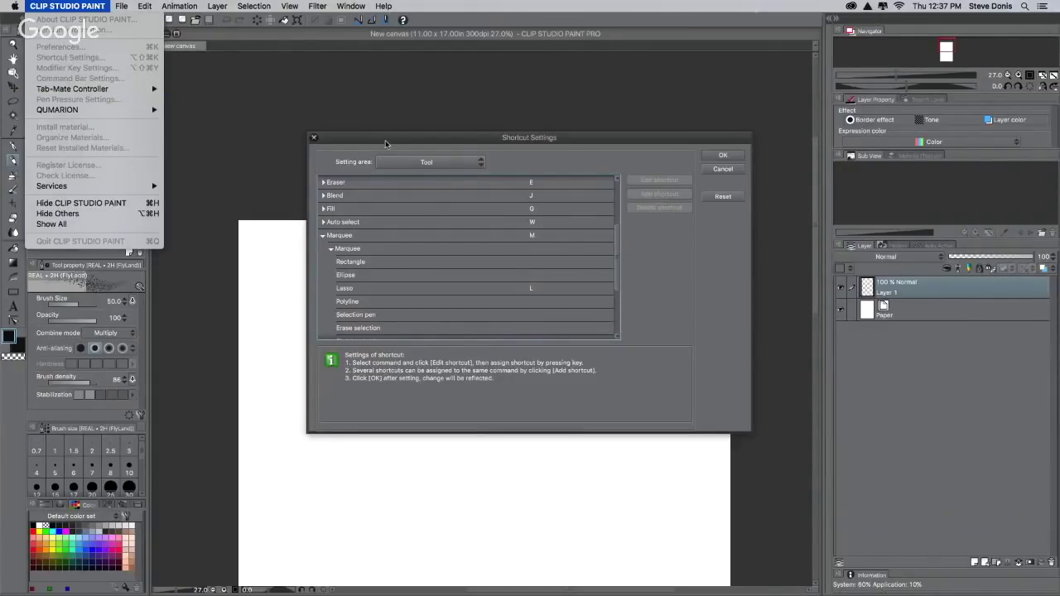
left_click(383, 112)
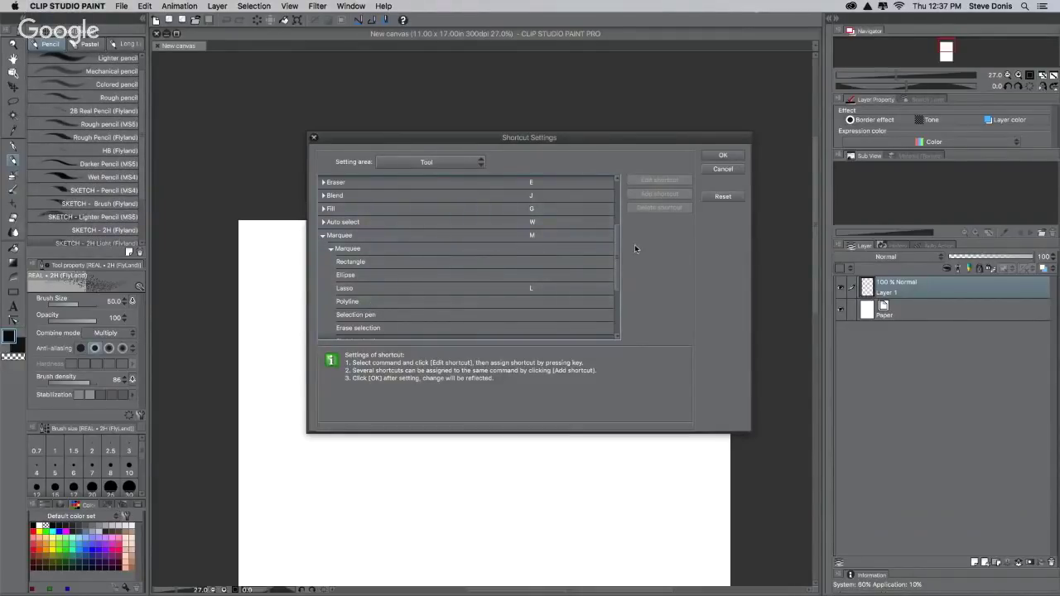
mouse_move(617, 251)
left_mouse_down()
mouse_move(623, 202)
mouse_move(622, 249)
left_mouse_up()
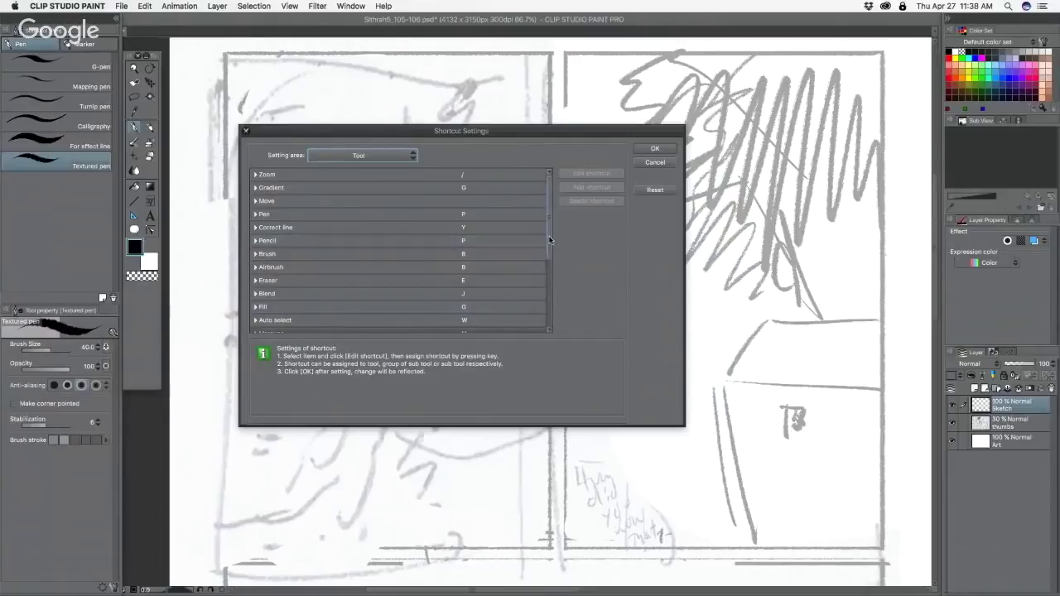
- Assign the shortcut L to the Lasso sub tool of the Marquee group in the Tool shortcut settings
scroll(548, 259, "down", 5)
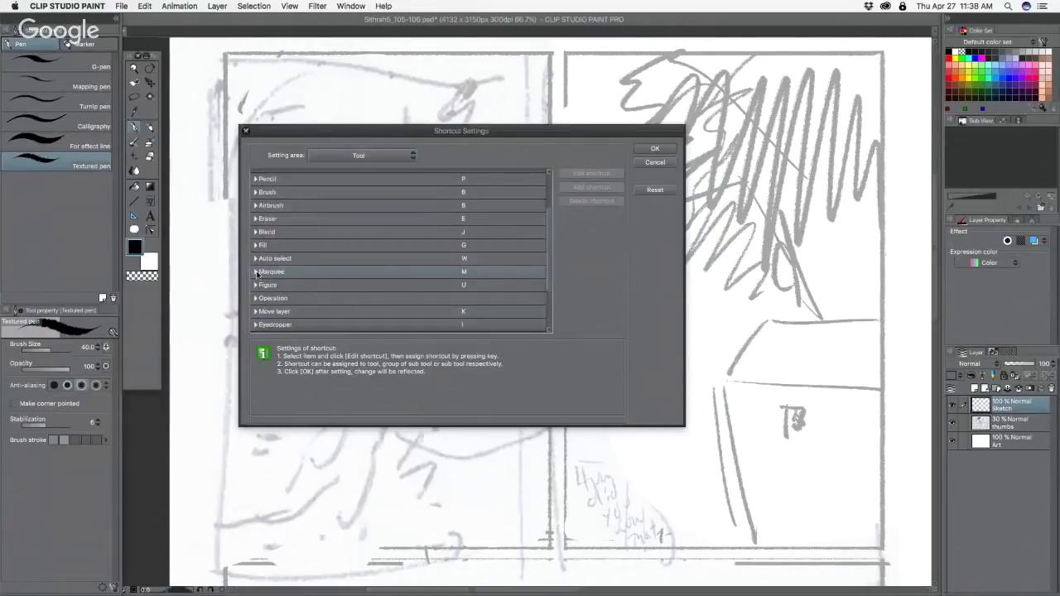
left_click(255, 272)
scroll(549, 259, "down", 6)
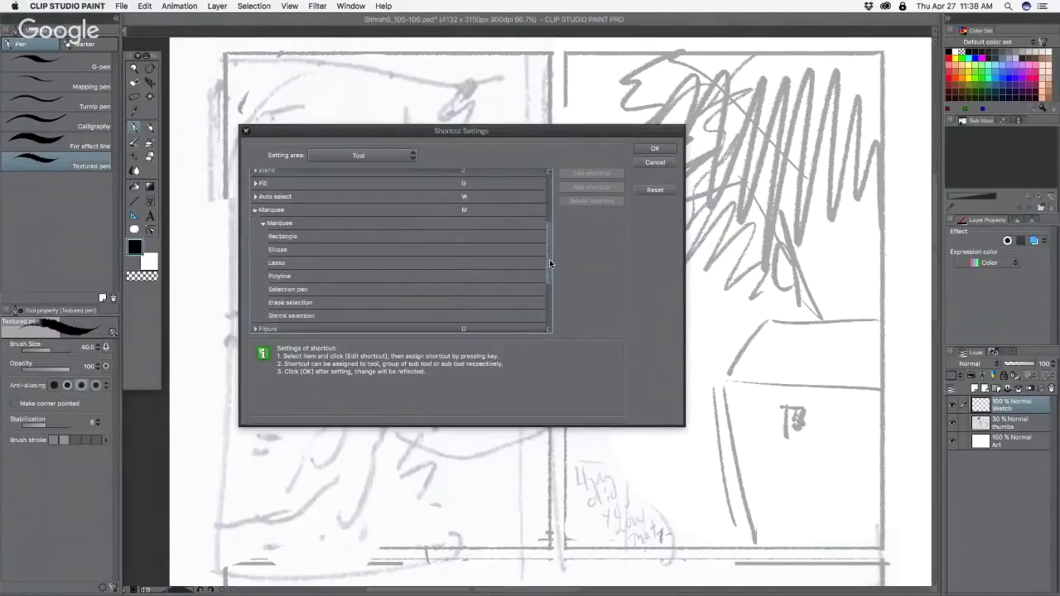
left_click(378, 242)
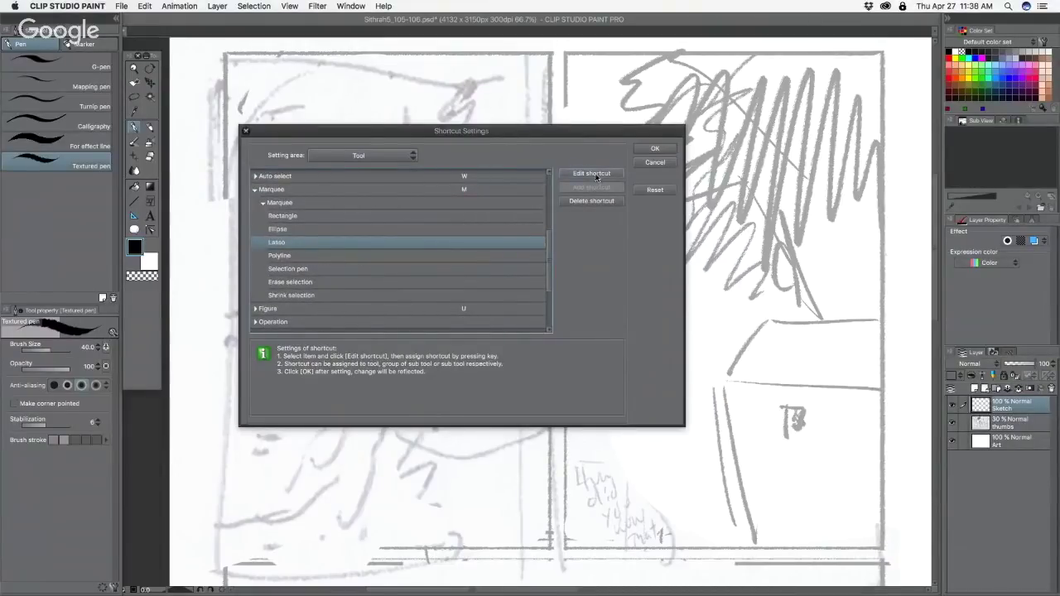
double_click(281, 246)
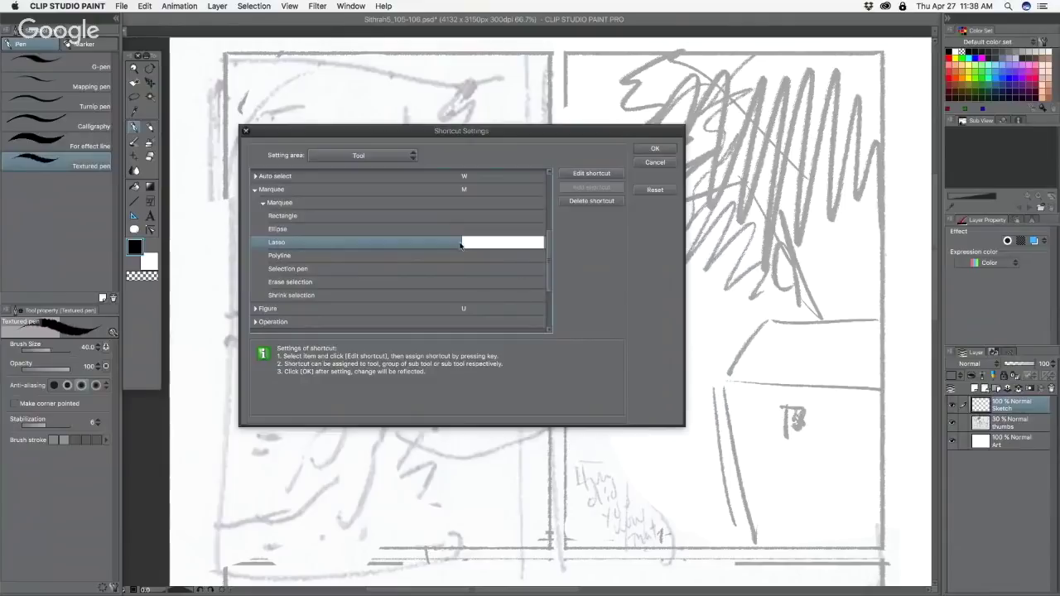
key("l")
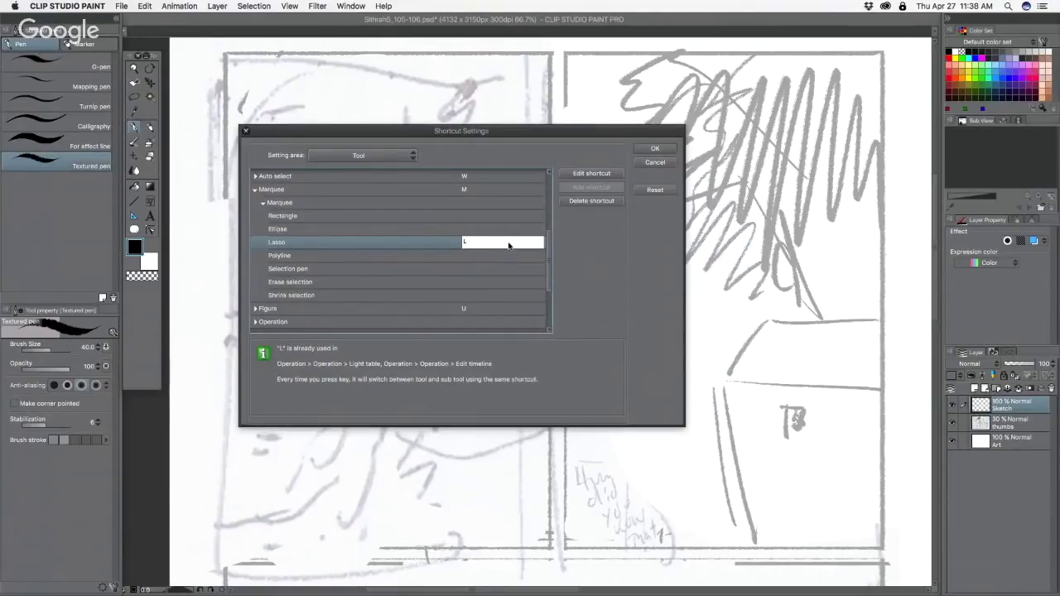
key("Return")
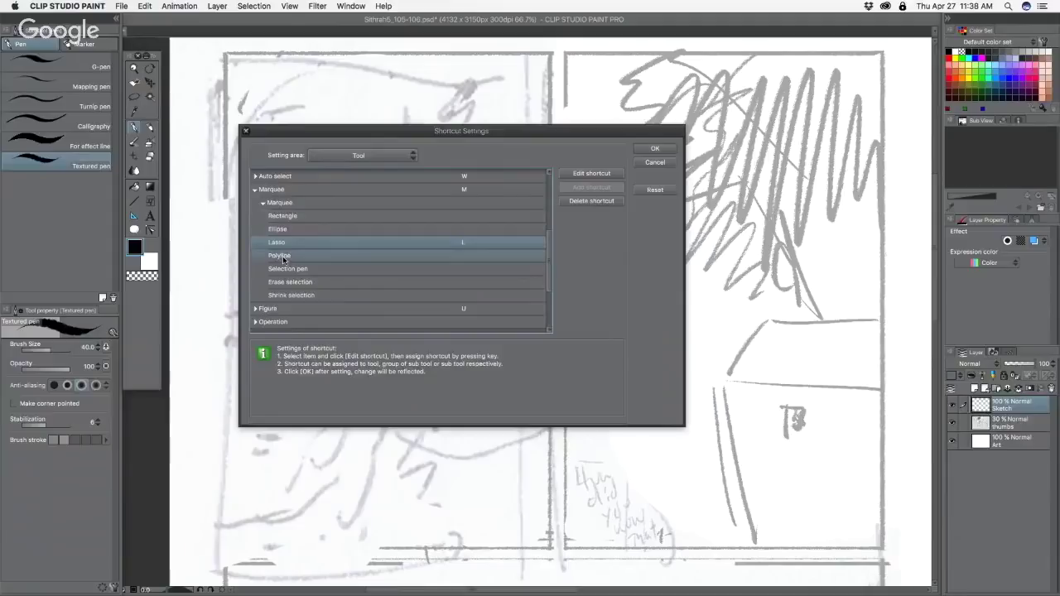
- Assign the same shortcut L to the Polyline sub tool of the Marquee group
double_click(452, 254)
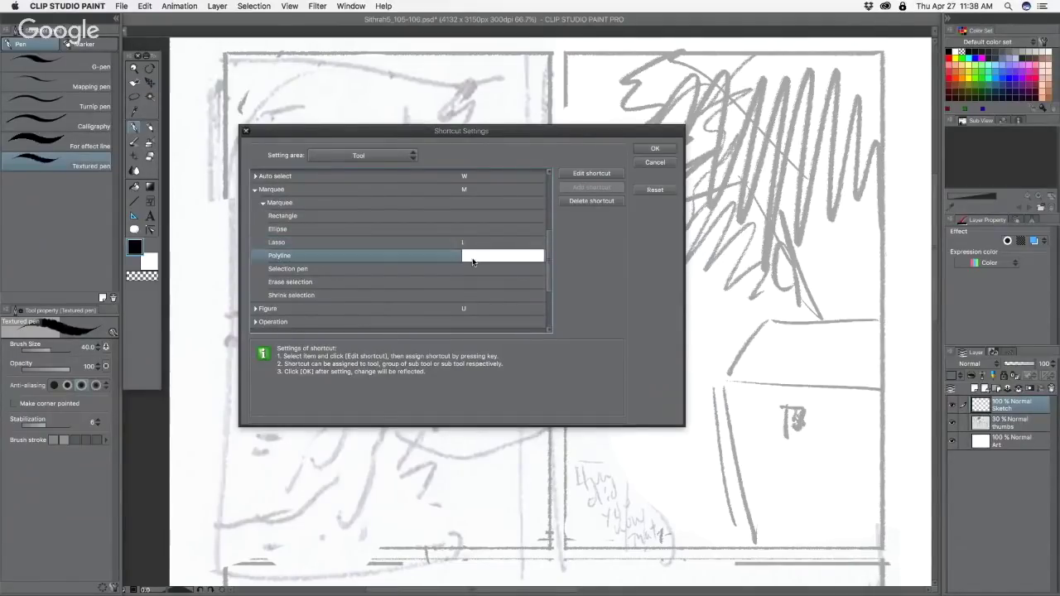
key("l")
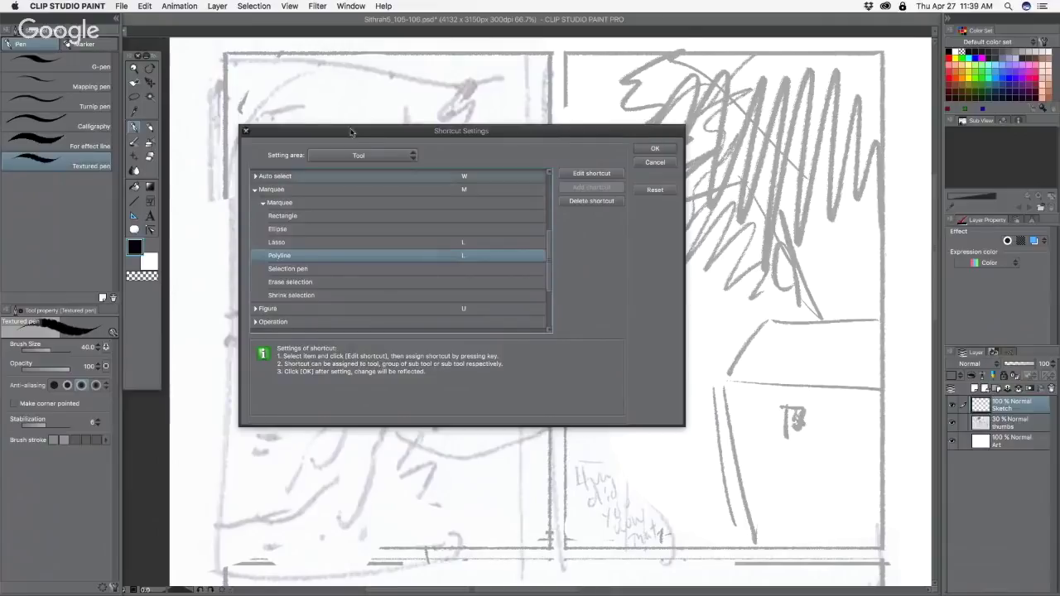
left_click_drag(354, 134, 336, 138)
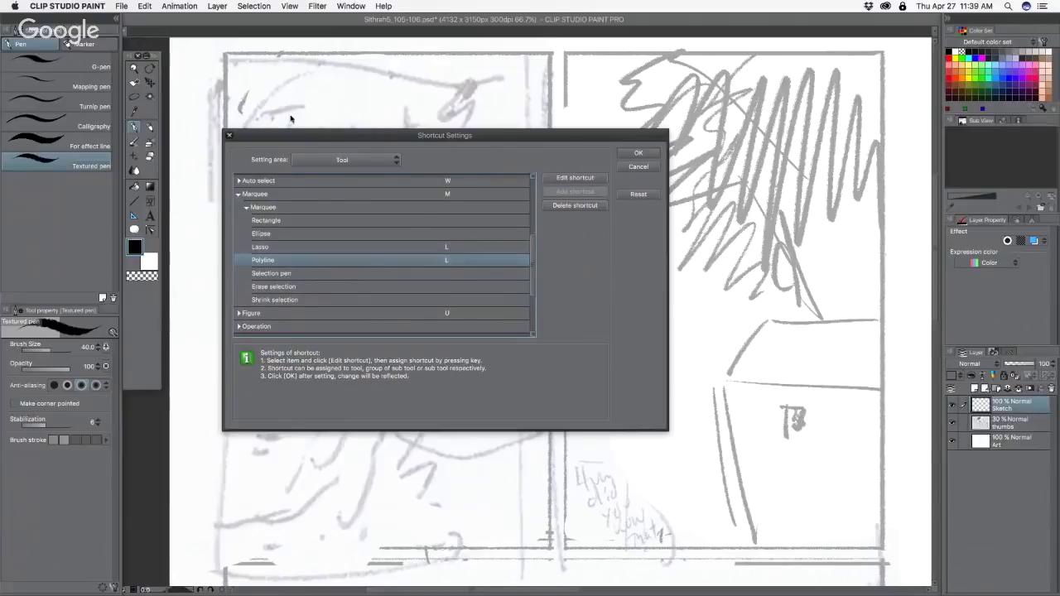
left_click_drag(335, 134, 343, 122)
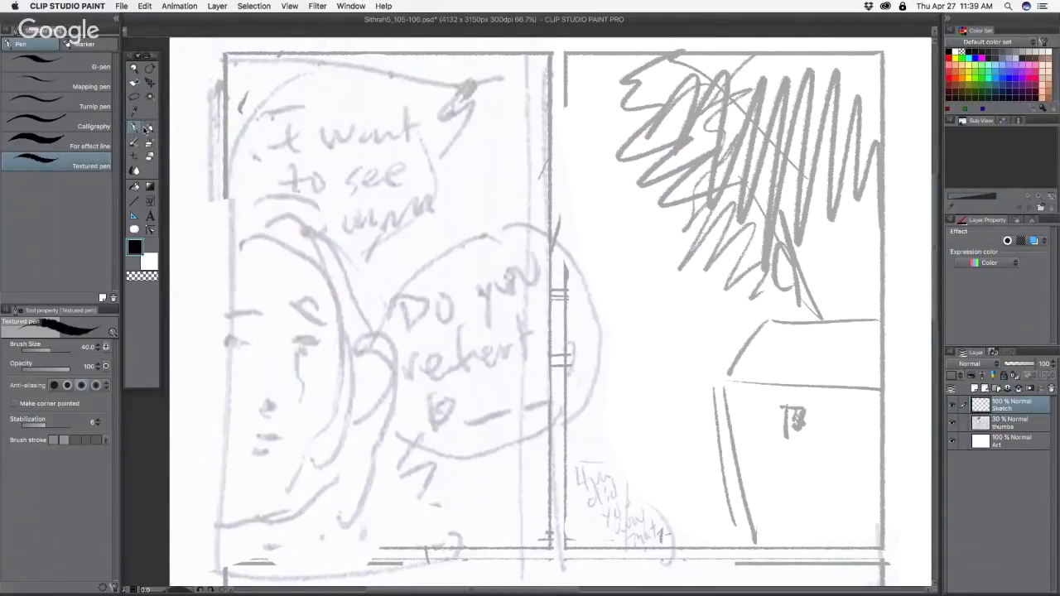
- Switch to the Pencil, back to the Pen and over to the Brush tool to compare their sub tools
left_click(149, 129)
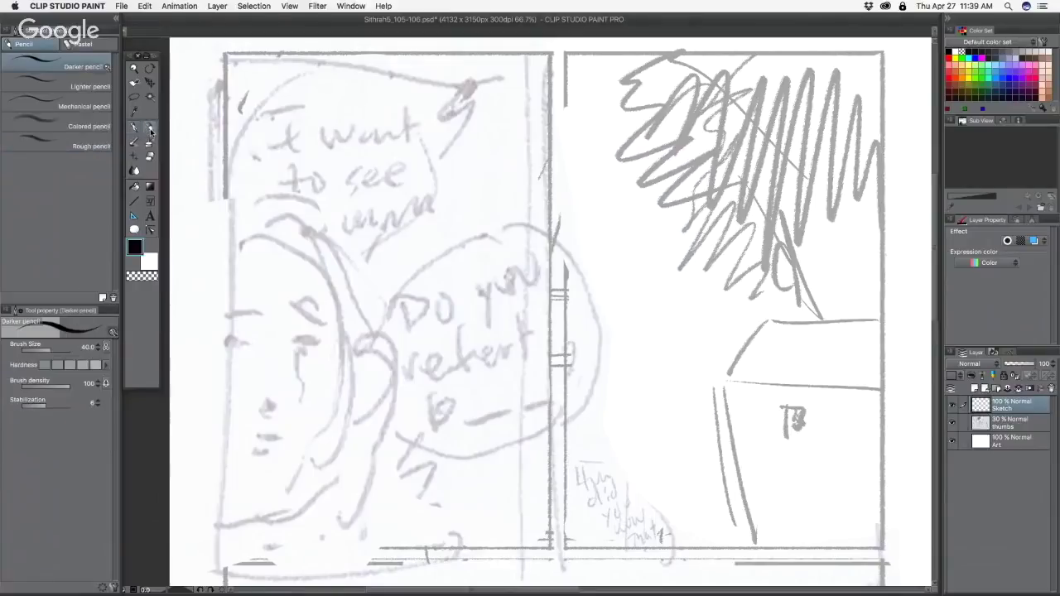
left_click(135, 128)
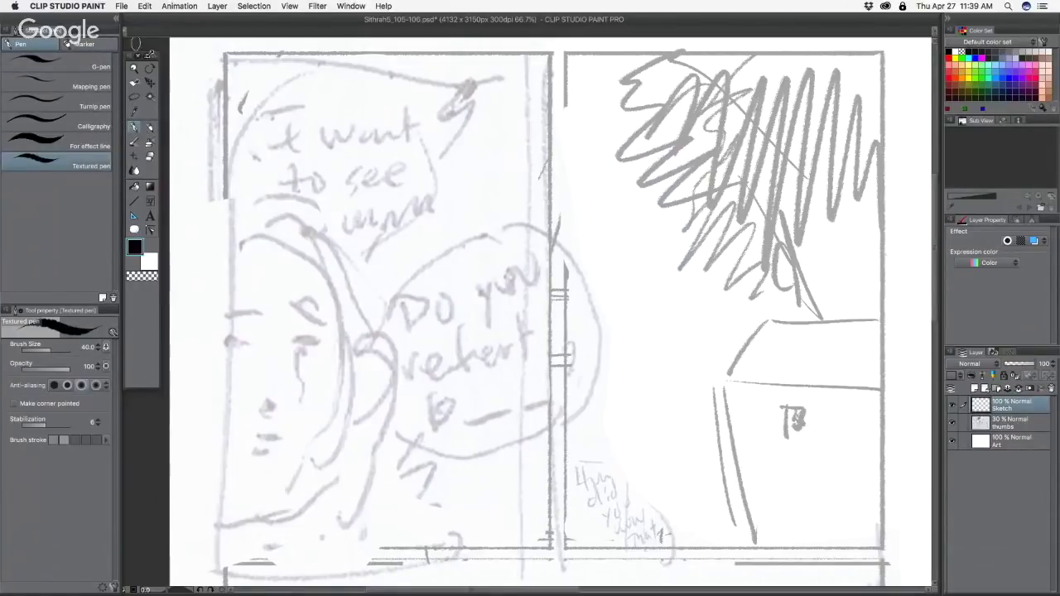
left_click(135, 146)
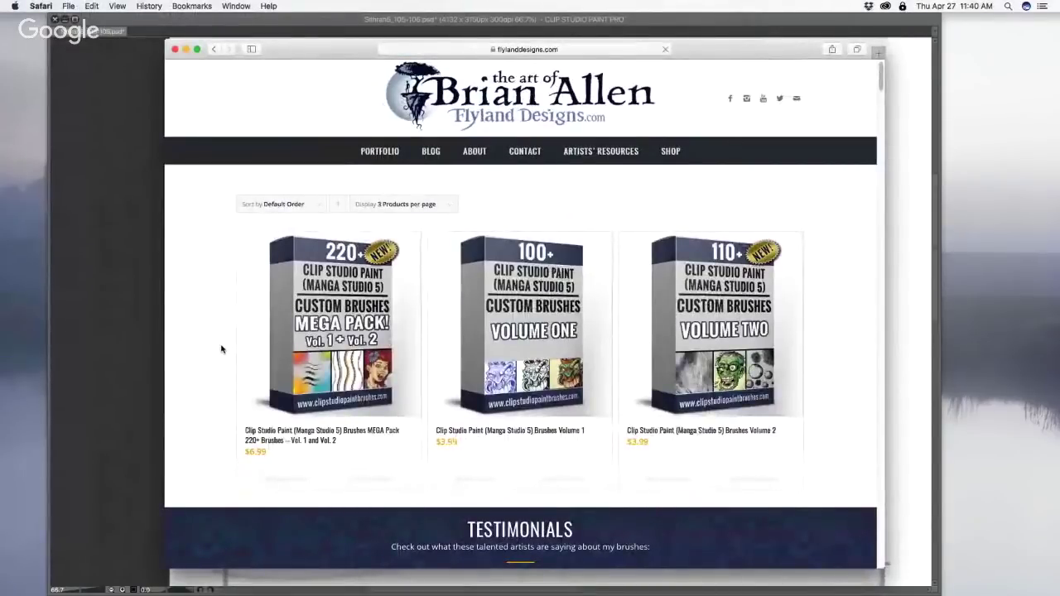
- Examine the Brushes Volume 1 product page and its texture brushes preview image, and close the browser window
mouse_move(525, 449)
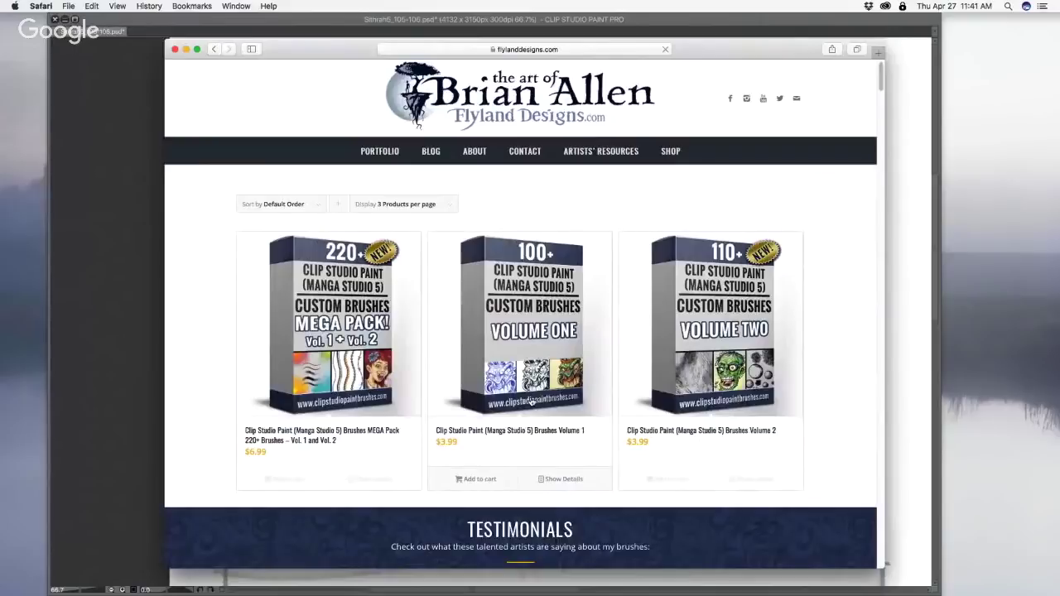
left_click(535, 331)
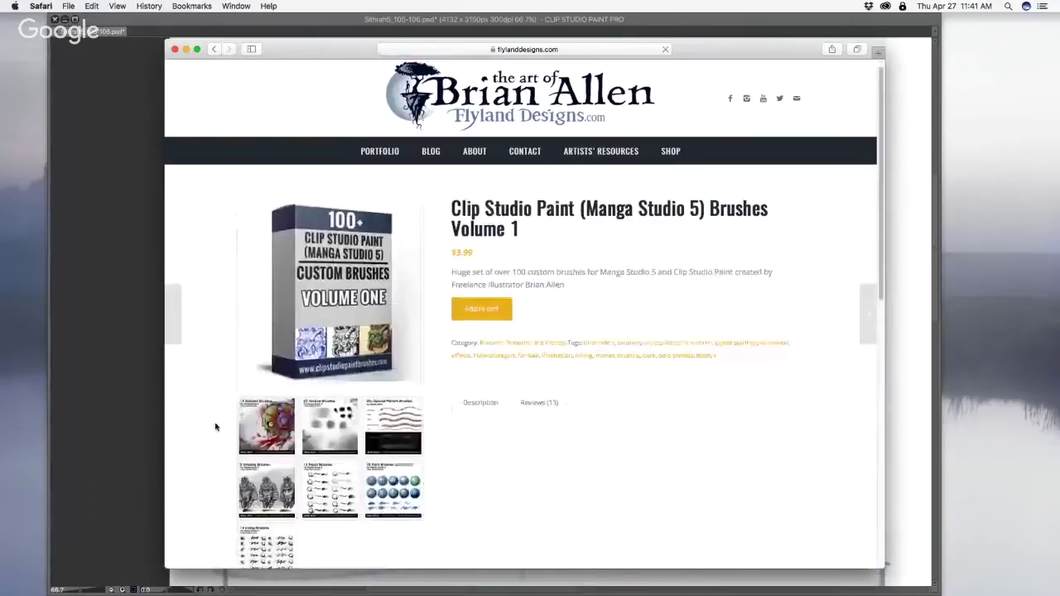
scroll(215, 428, "down", 2)
scroll(213, 426, "up", 1)
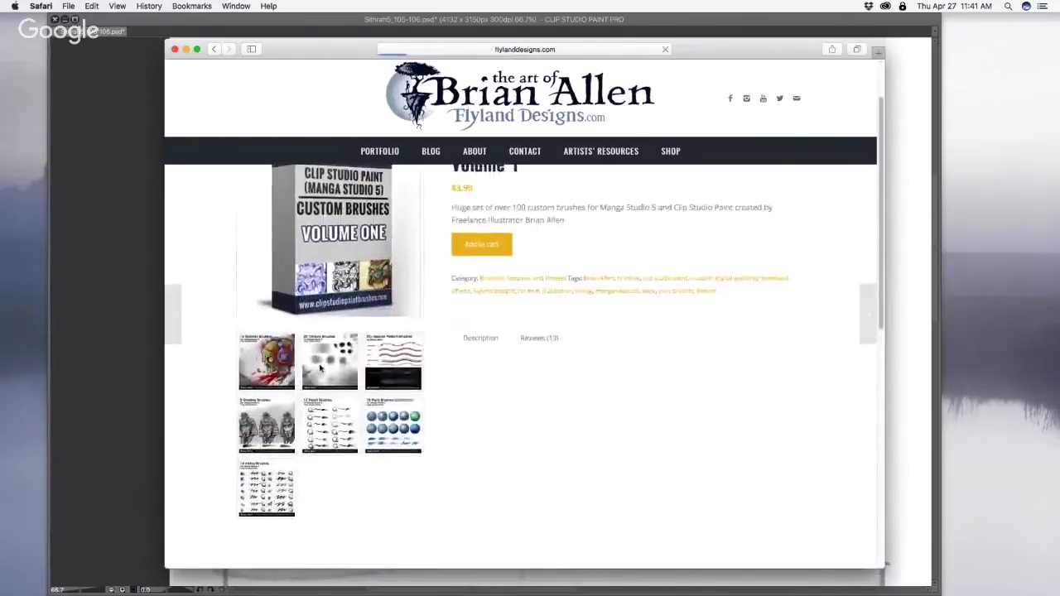
left_click(315, 370)
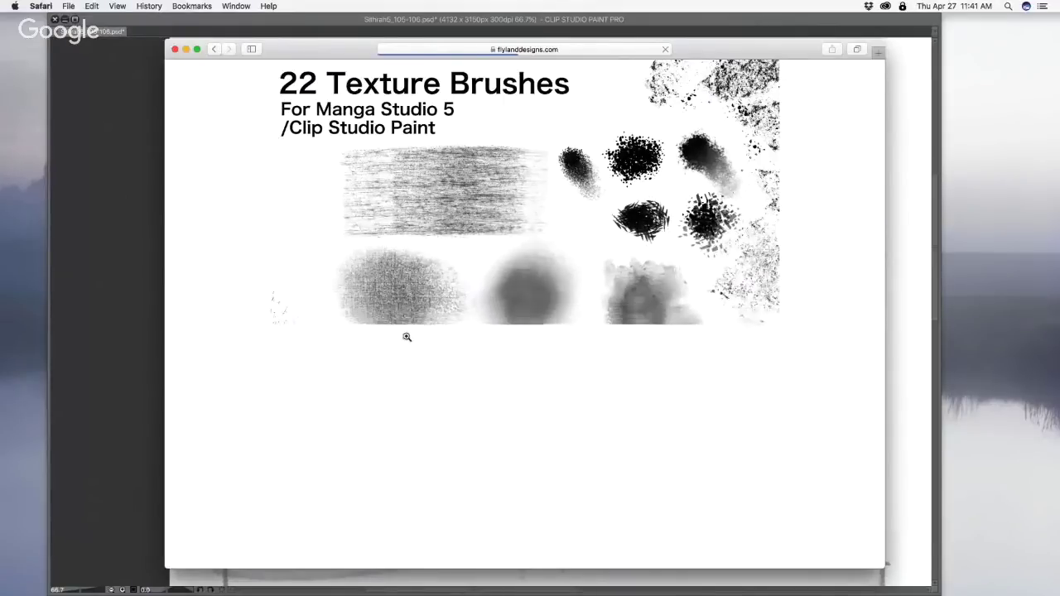
left_click_drag(309, 50, 309, 58)
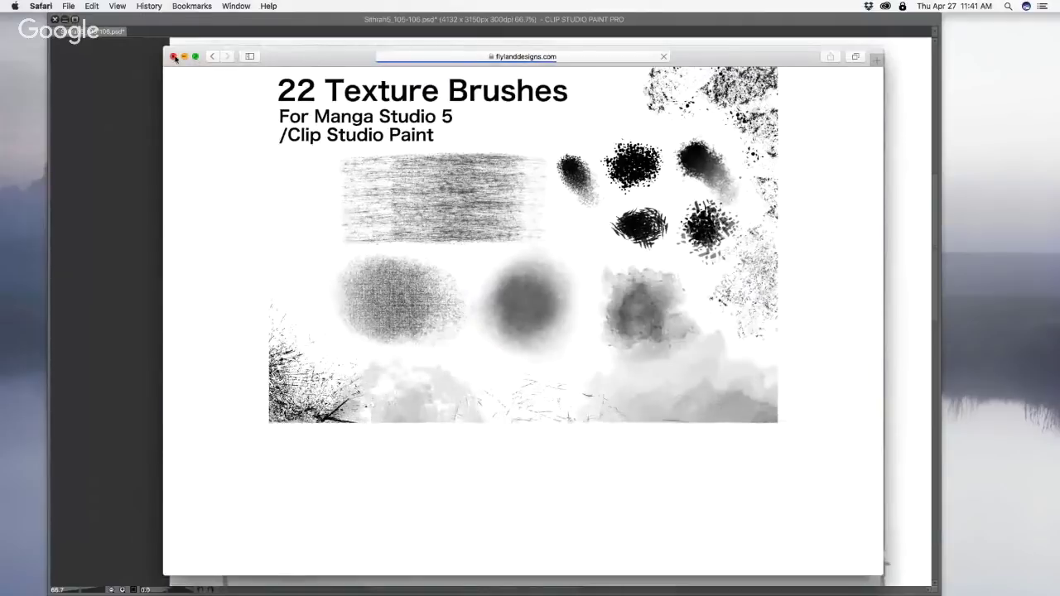
left_click(174, 57)
left_click(180, 64)
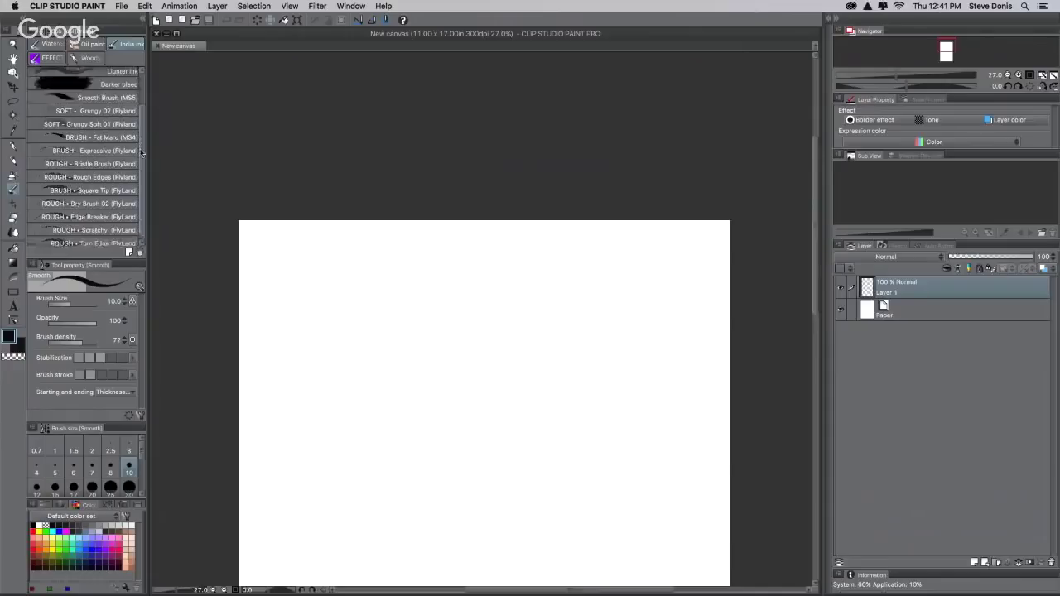
- Paint test strokes on the upper part of the blank canvas with the India ink Smooth brush, first at size 10, the rest at 80
scroll(142, 151, "up", 2)
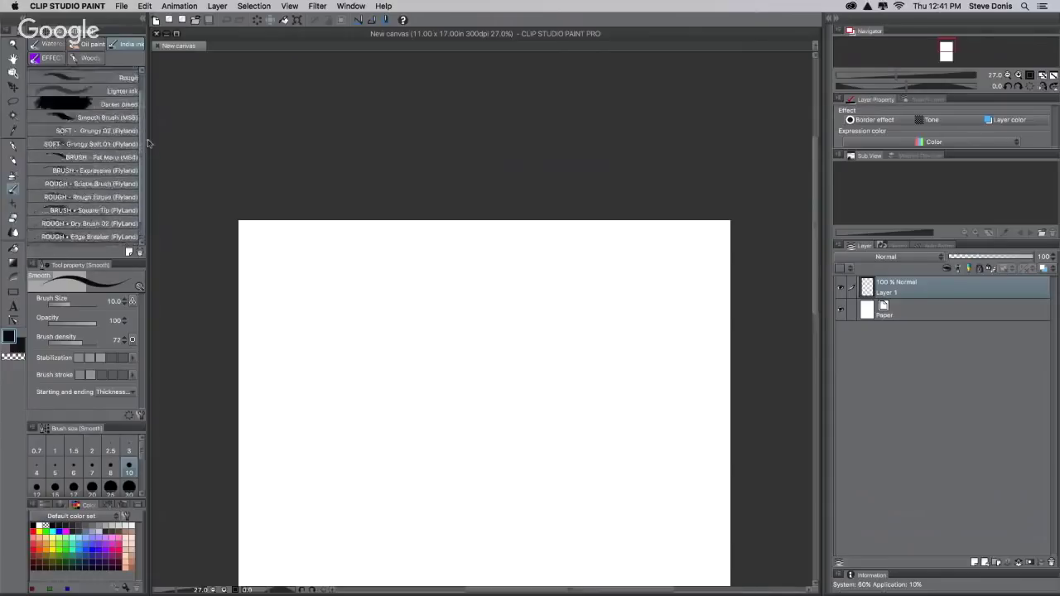
scroll(152, 140, "up", 2)
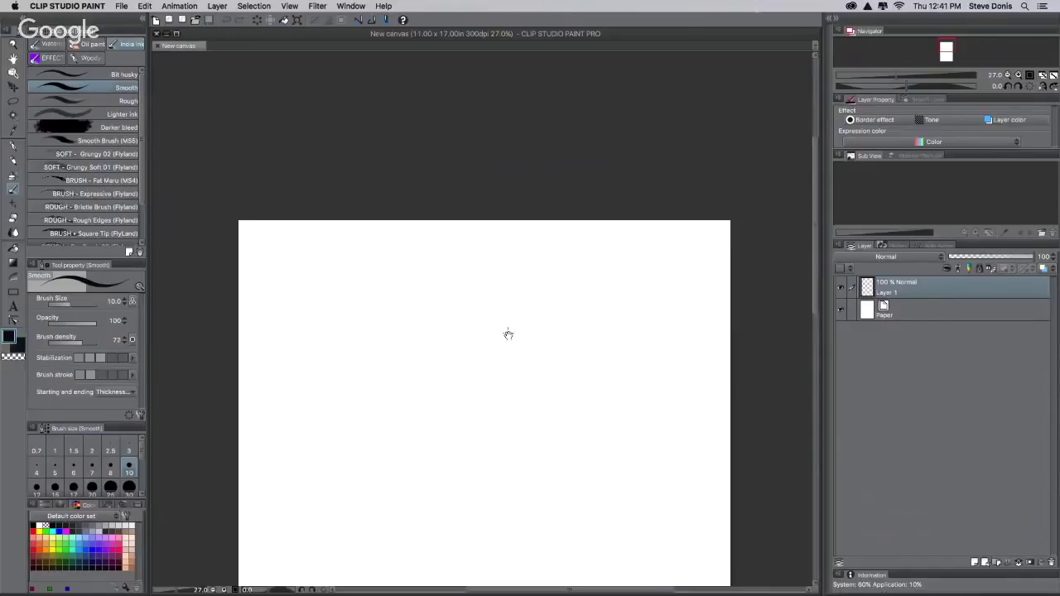
scroll(508, 334, "down", 4)
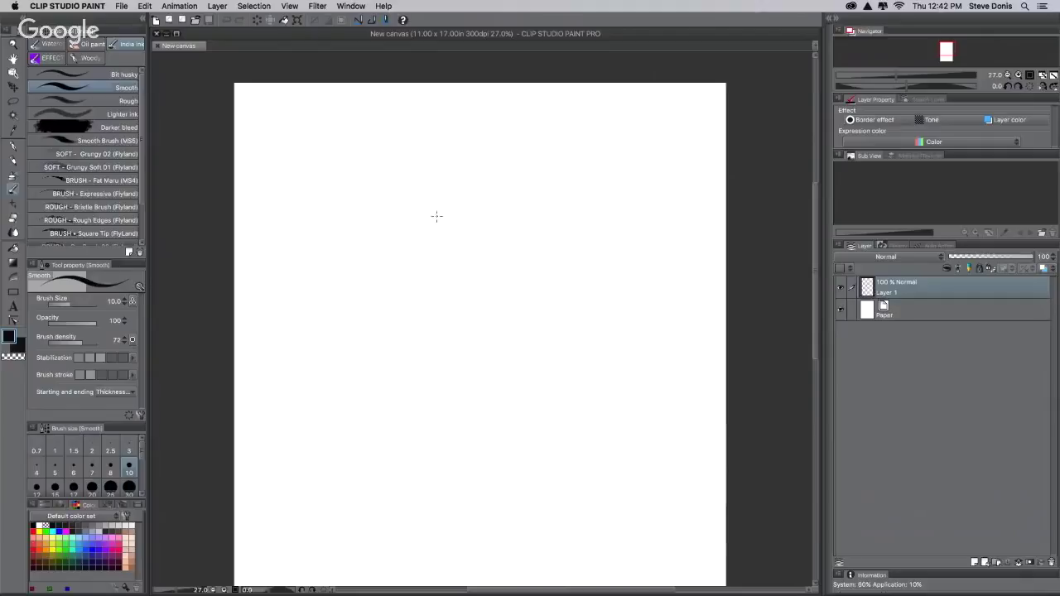
left_click_drag(437, 216, 426, 255)
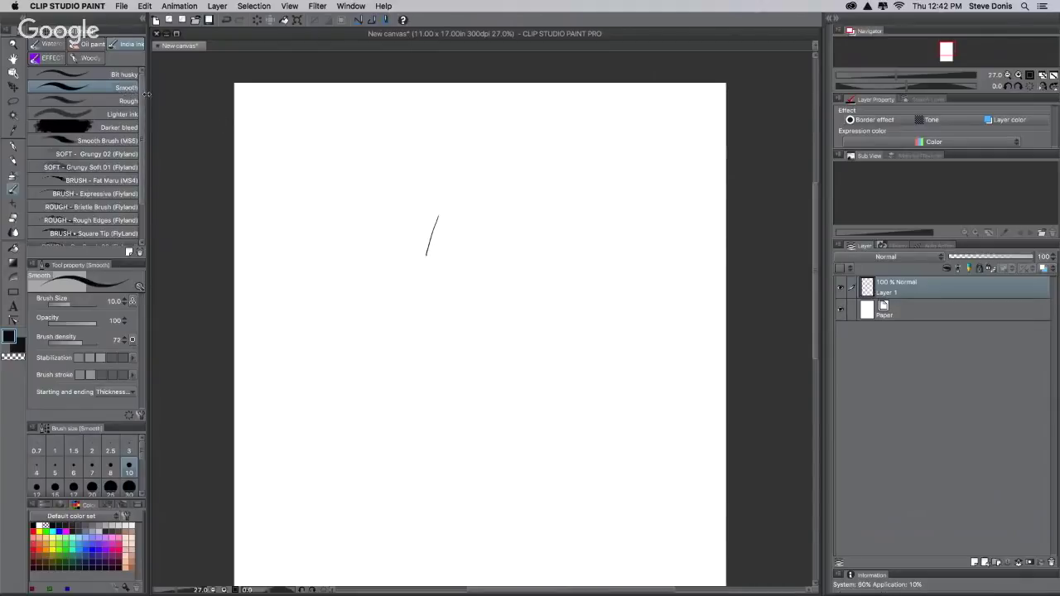
left_click_drag(433, 296, 554, 201)
left_click_drag(369, 270, 592, 164)
left_click_drag(354, 305, 406, 159)
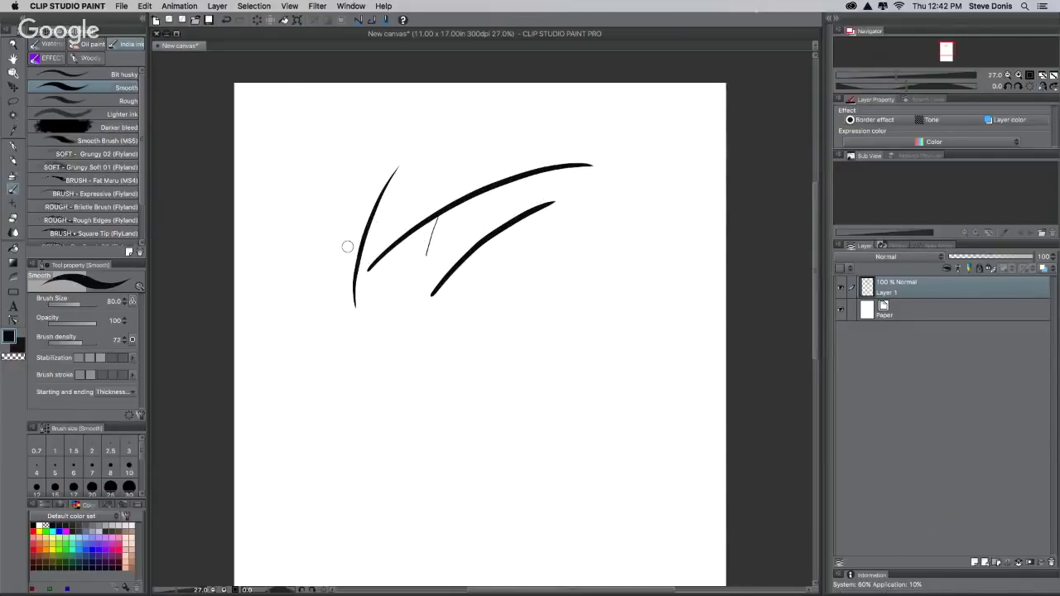
left_click_drag(342, 245, 417, 132)
left_click_drag(390, 211, 479, 129)
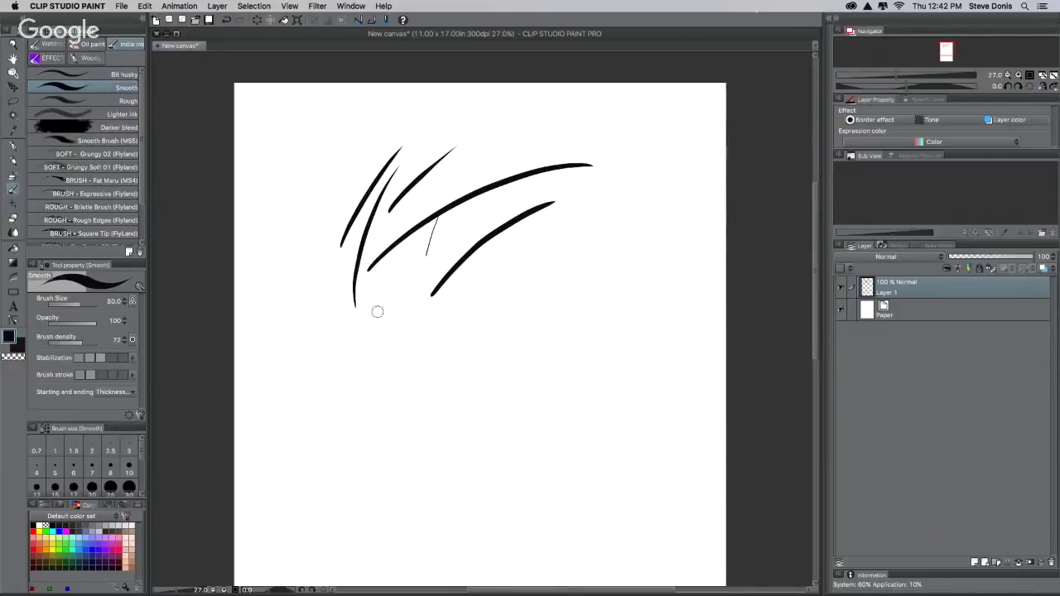
left_click_drag(376, 310, 436, 235)
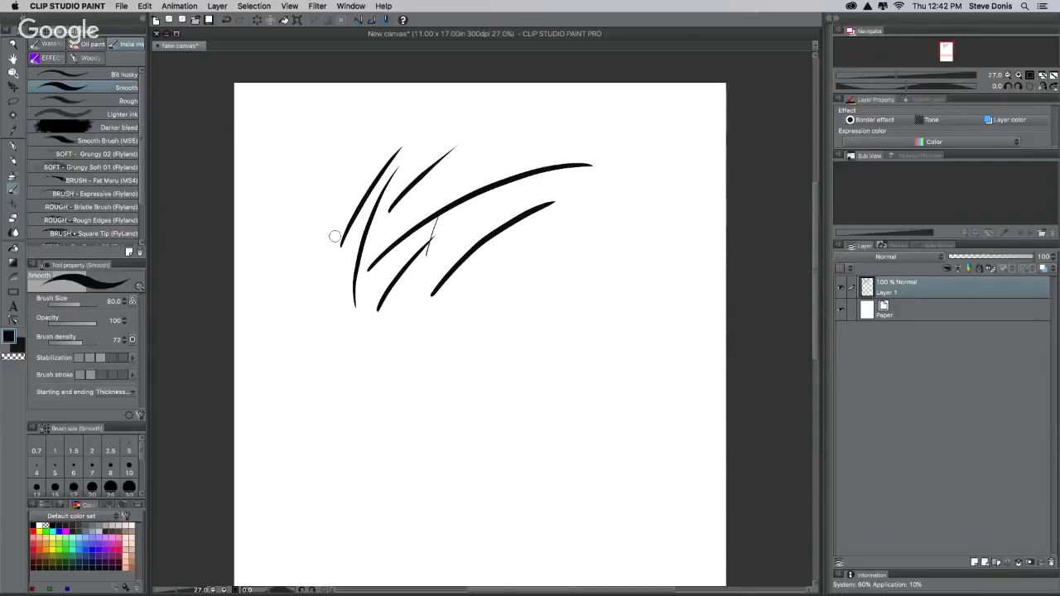
- Paint several test strokes beside the smooth ones with the ROUGH + Scratchy (FlyLand) brush at size 100
scroll(142, 197, "down", 3)
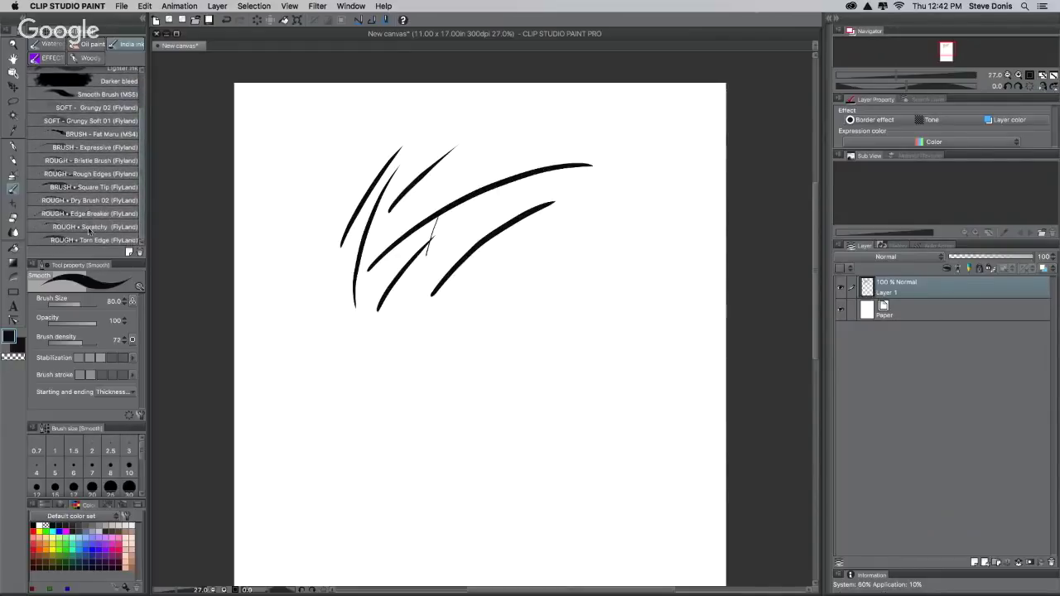
left_click(112, 232)
mouse_move(308, 238)
left_mouse_down()
mouse_move(331, 189)
mouse_move(349, 170)
left_mouse_up()
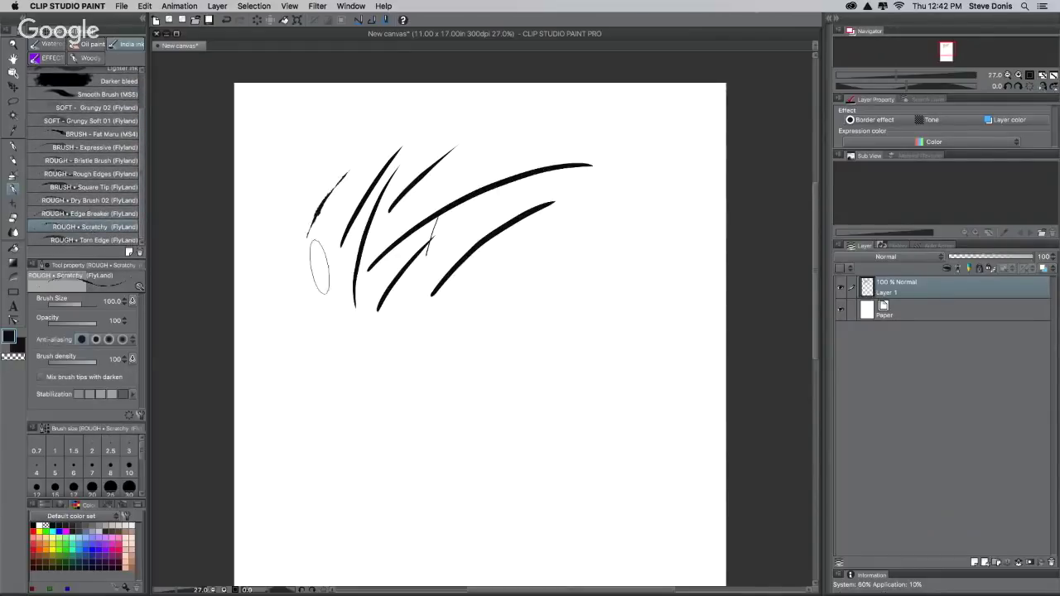
left_click_drag(302, 313, 357, 198)
mouse_move(318, 386)
left_mouse_down()
mouse_move(372, 283)
mouse_move(389, 324)
left_mouse_up()
mouse_move(355, 384)
left_mouse_down()
mouse_move(440, 304)
mouse_move(479, 295)
left_mouse_up()
mouse_move(408, 380)
left_mouse_down()
mouse_move(520, 286)
mouse_move(554, 224)
left_mouse_up()
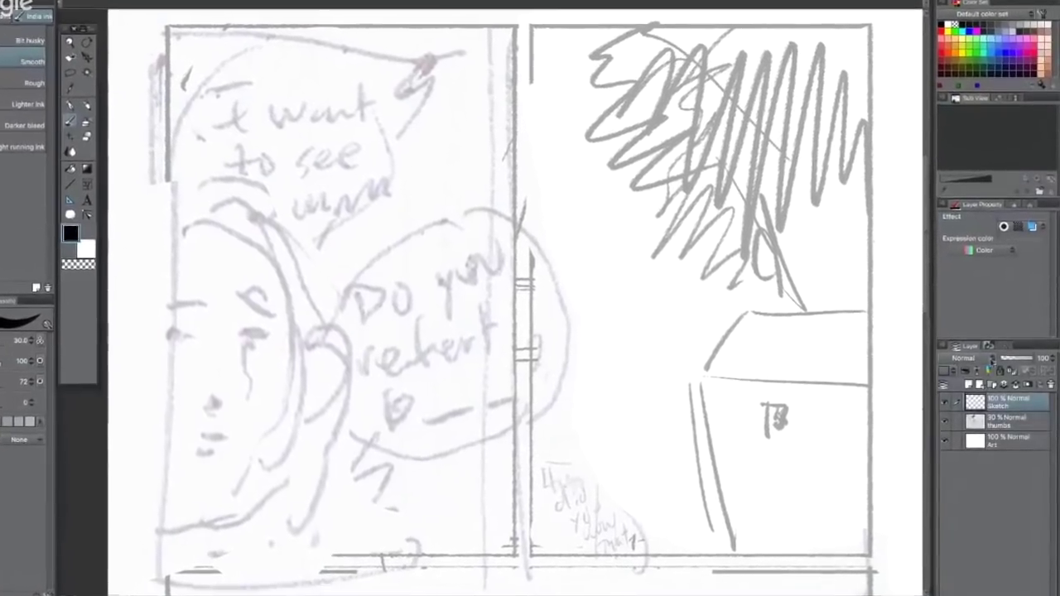
- Look through the blending modes available for the Sketch layer
left_click(991, 363)
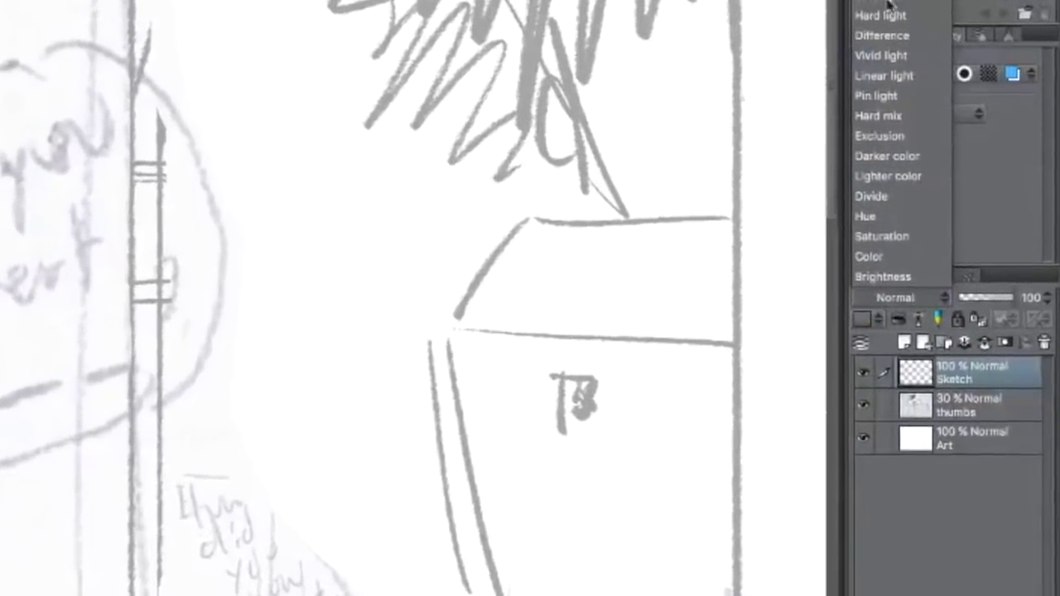
left_click(901, 498)
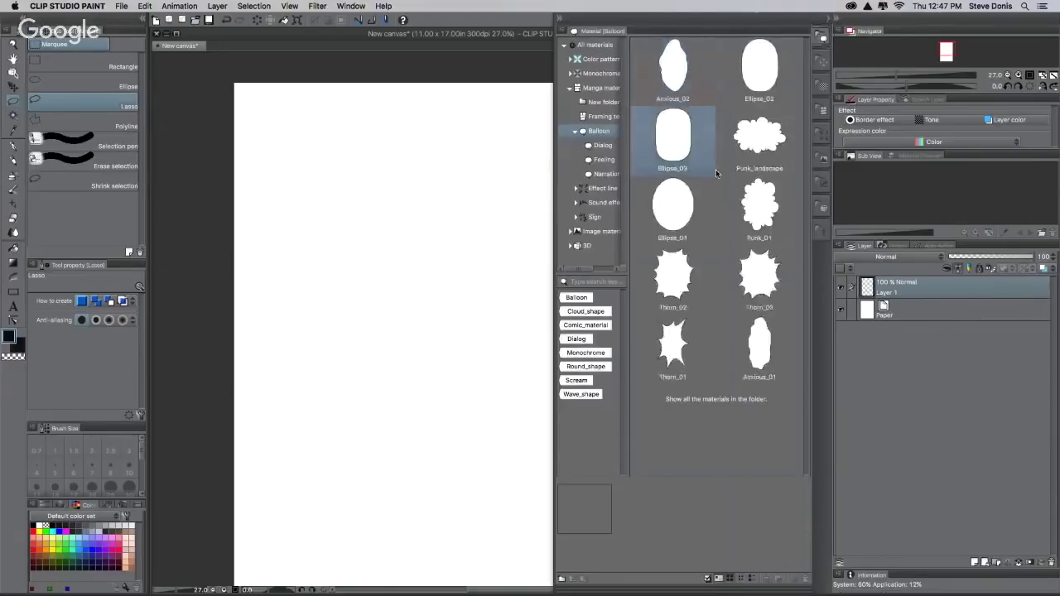
- Open the Texture folder under the color pattern materials in the material library
left_click(561, 19)
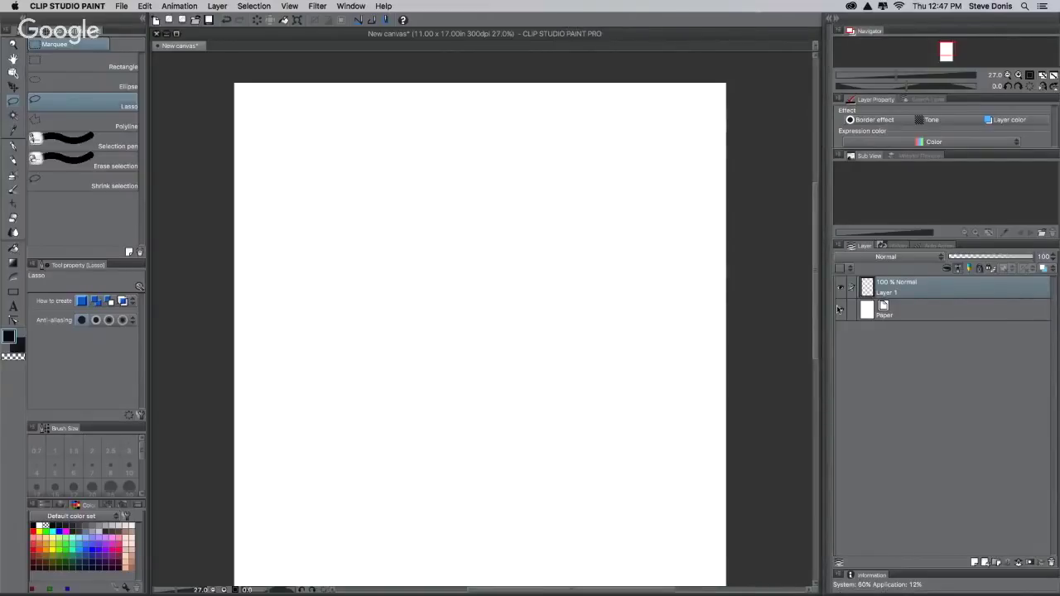
left_click(830, 21)
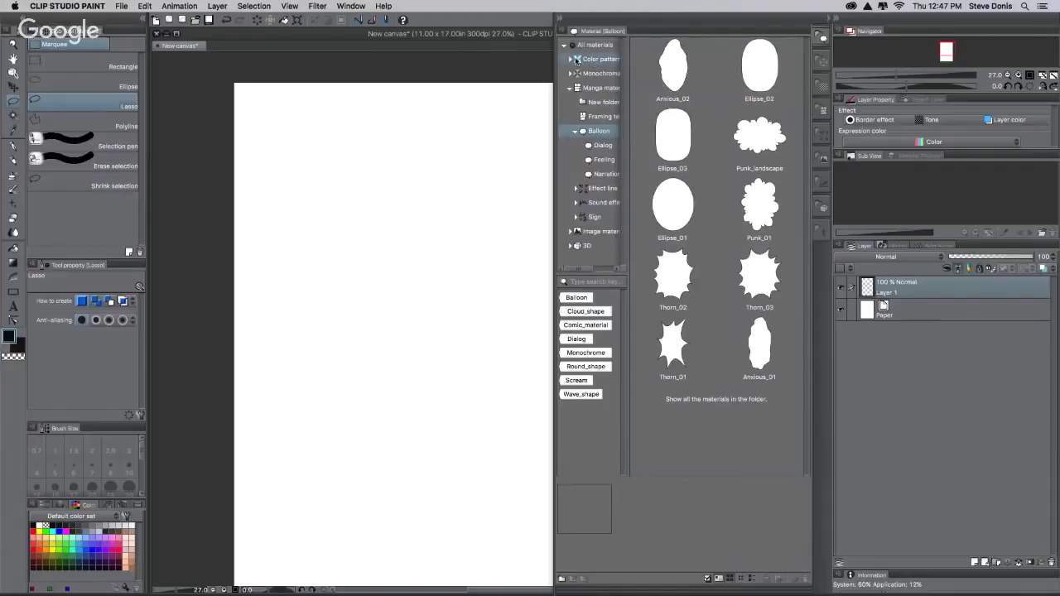
left_click(576, 60)
left_click(570, 60)
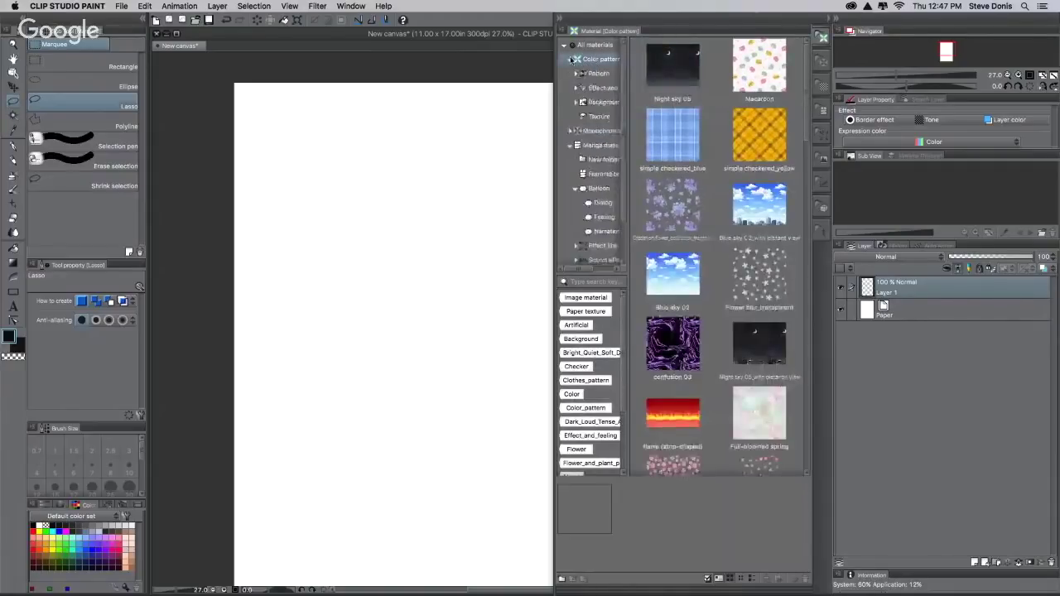
left_click(598, 116)
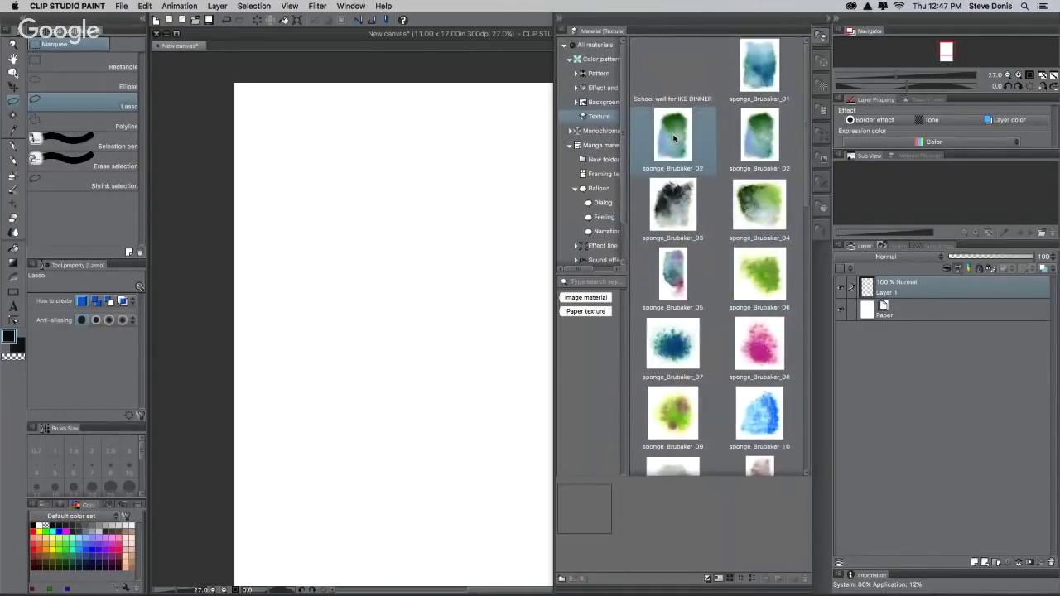
- Place the sponge_Brubaker_02 texture on the blank canvas, try the Overlay blending mode on it and return it to Normal
left_click_drag(673, 140, 342, 248)
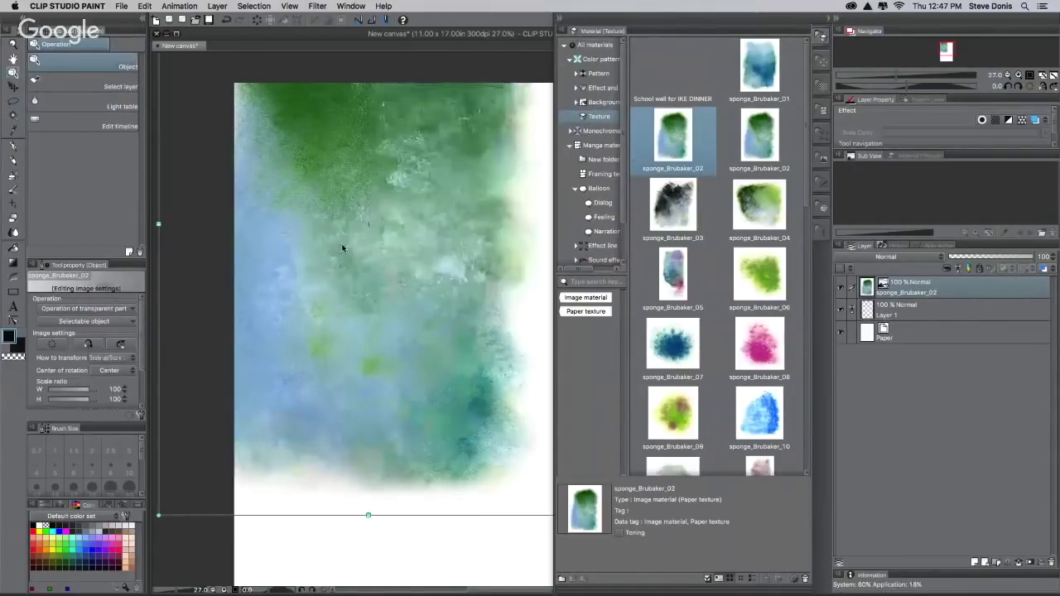
left_click(563, 20)
left_click(926, 257)
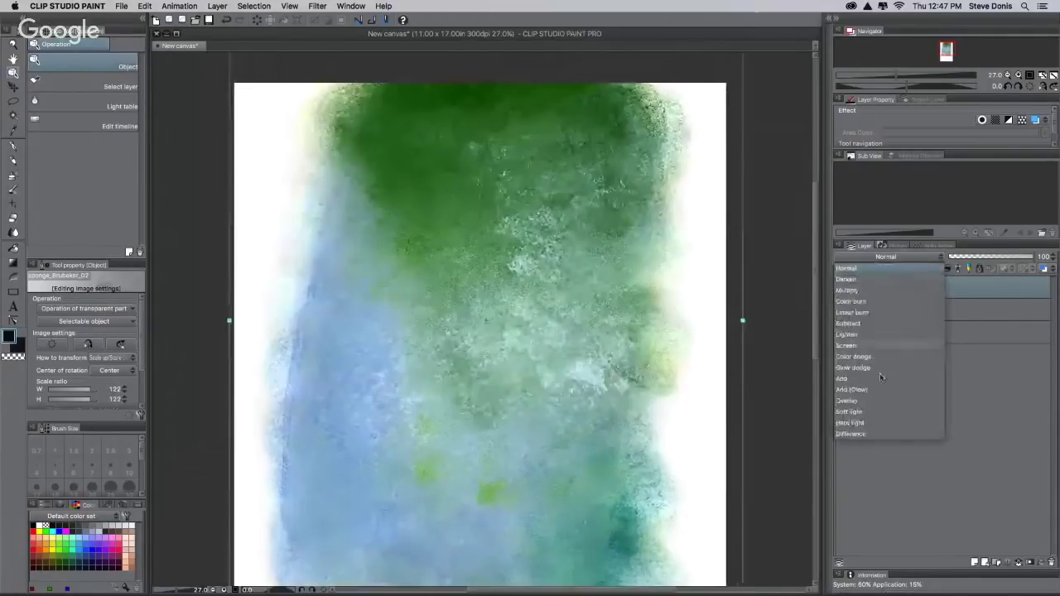
left_click(869, 402)
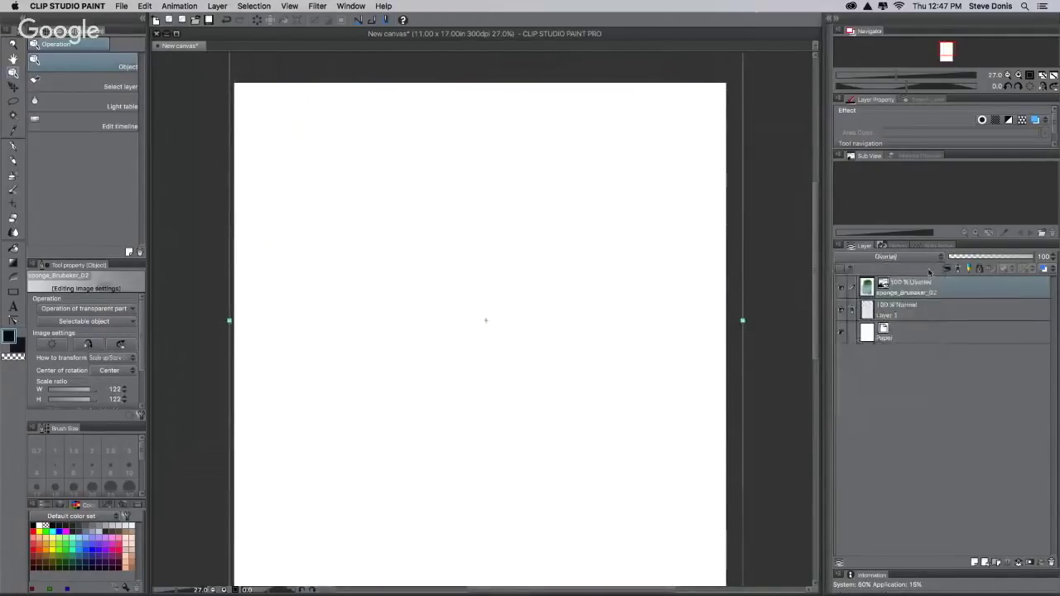
left_click(942, 259)
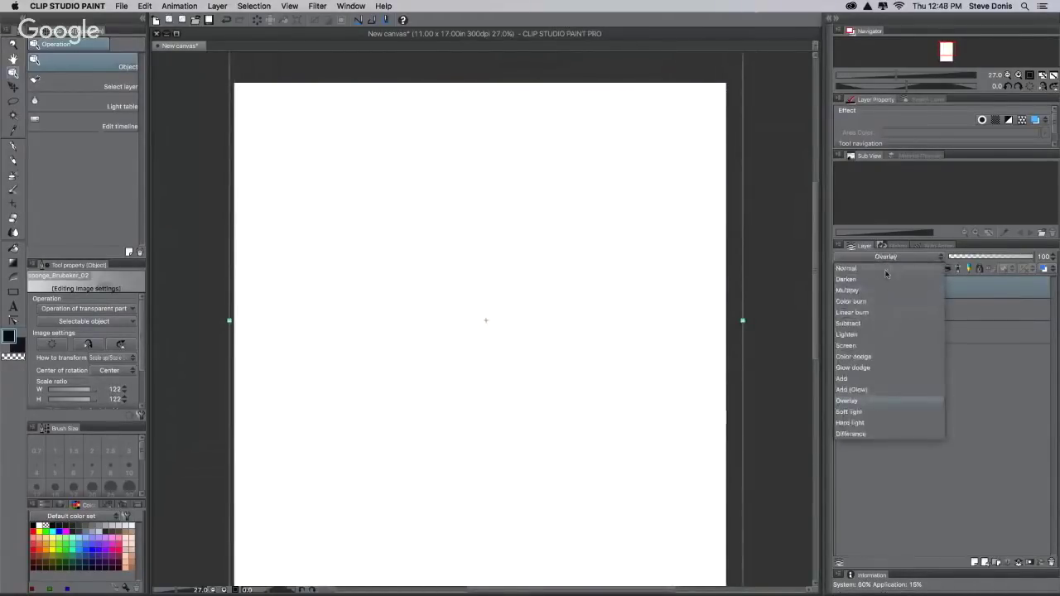
left_click(886, 270)
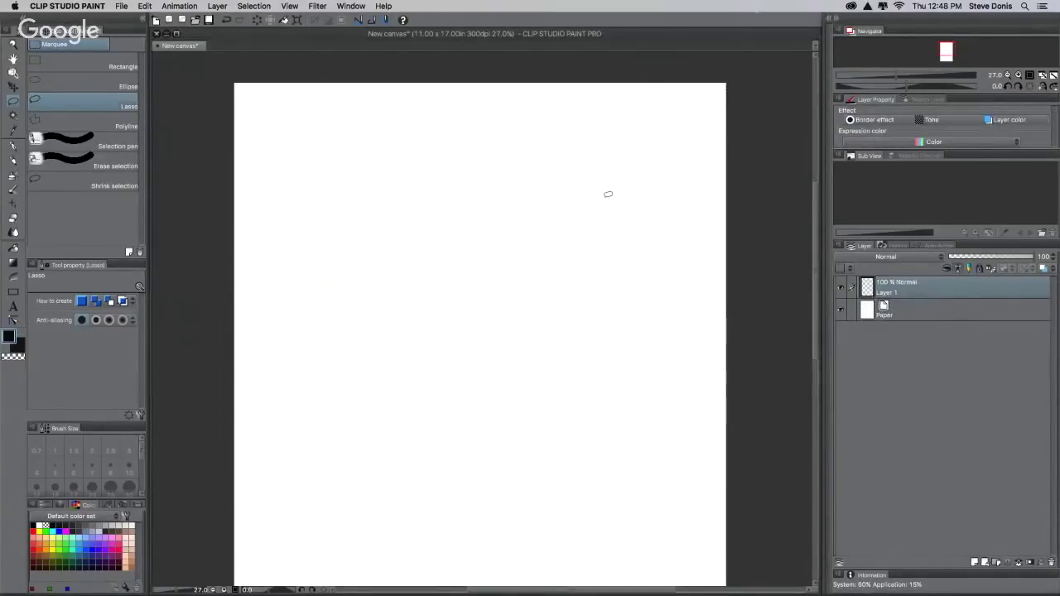
- Lasso a large rounded shape across the upper canvas and place the sponge_Brubaker_02 texture inside that selection
mouse_move(602, 177)
left_mouse_down()
mouse_move(581, 151)
mouse_move(466, 119)
mouse_move(306, 139)
mouse_move(282, 298)
mouse_move(329, 313)
mouse_move(512, 298)
mouse_move(611, 304)
mouse_move(650, 259)
mouse_move(602, 174)
left_mouse_up()
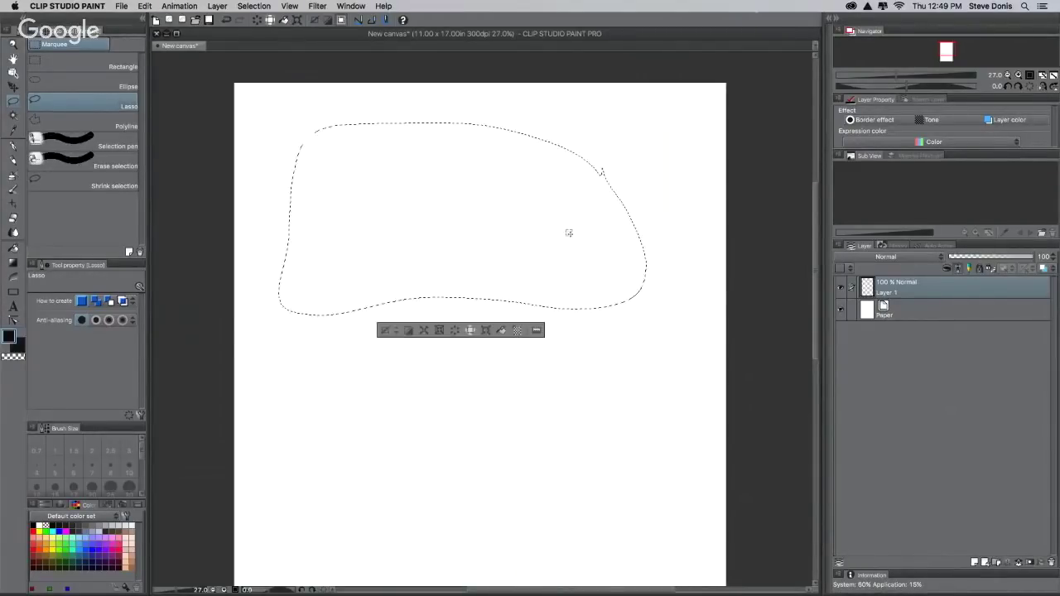
left_click(828, 25)
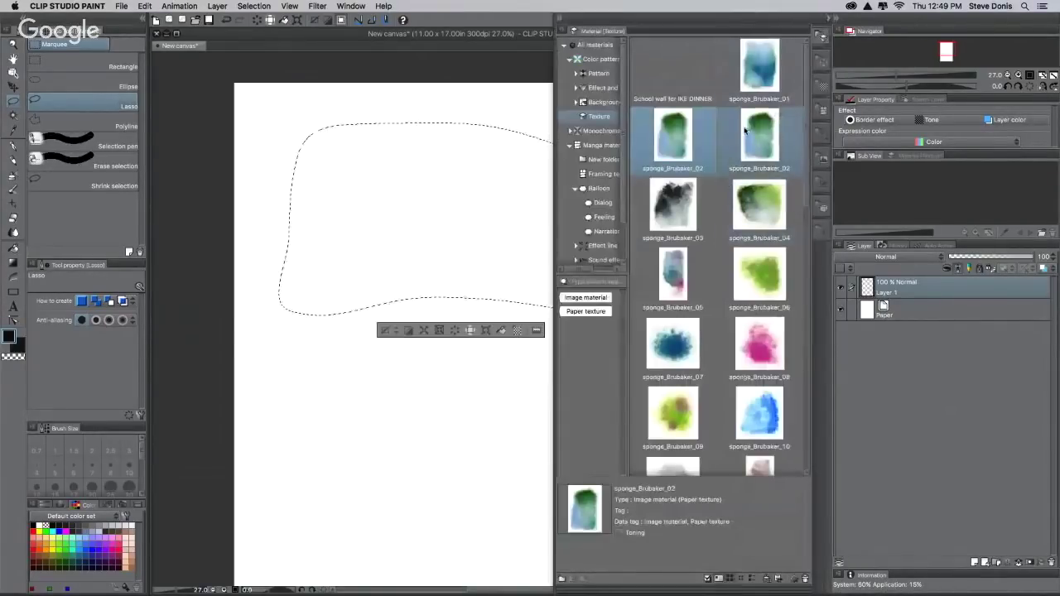
mouse_move(674, 134)
left_mouse_down()
mouse_move(483, 211)
mouse_move(389, 225)
left_mouse_up()
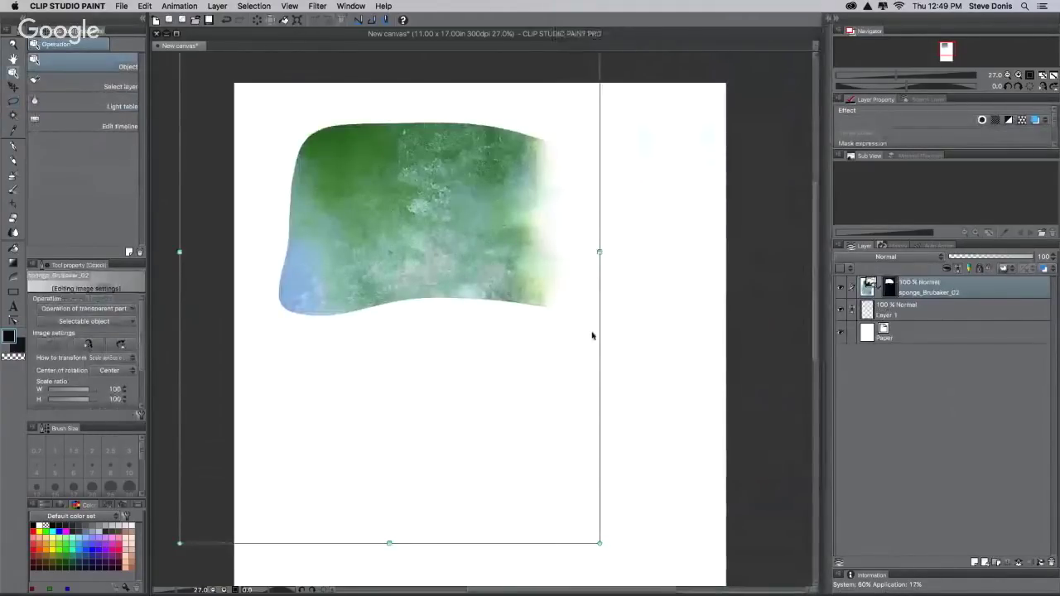
- Scale the masked texture to 110 and reposition it so that it fills the lassoed shape
left_click_drag(600, 251, 617, 265)
left_click_drag(394, 282, 464, 229)
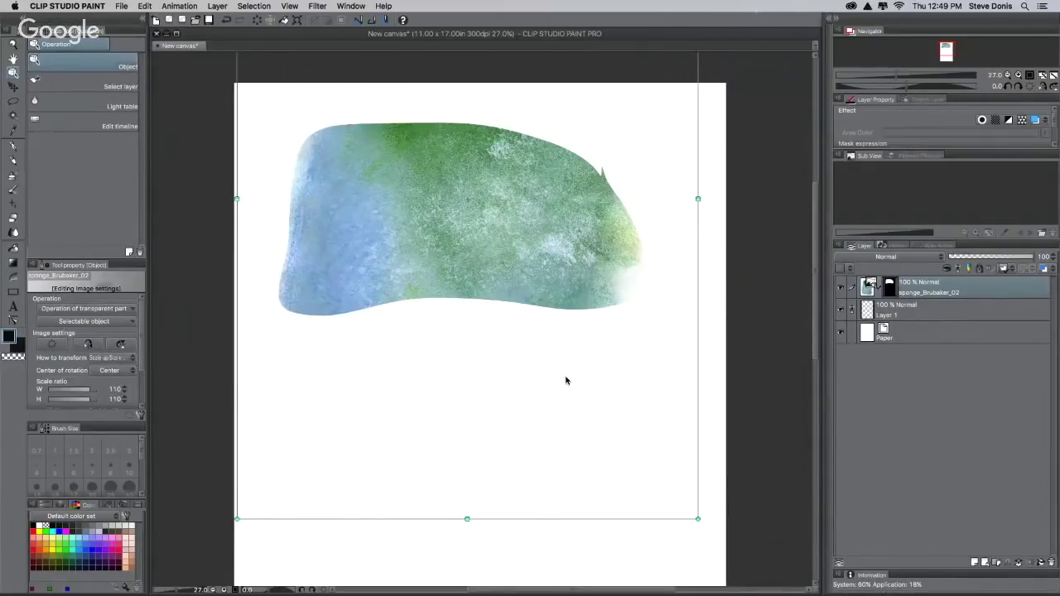
scroll(812, 263, "up", 5)
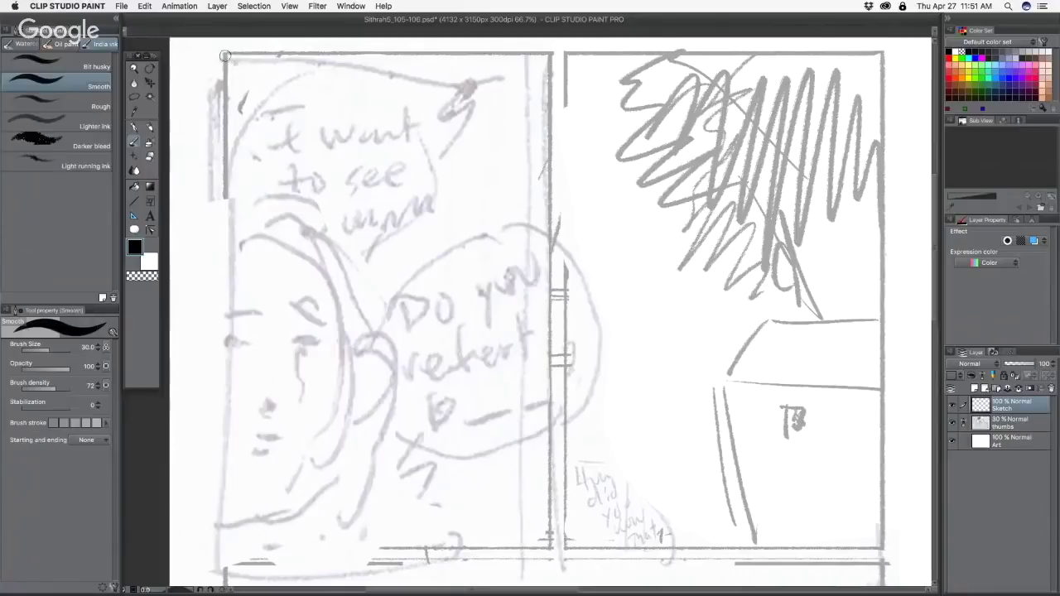
- Try drawing straight border lines from the upper-left corner of the first comic panel with the Smooth brush at size 30
left_click(331, 487)
left_click(223, 53, "shift")
left_click(429, 48, "shift")
mouse_move(428, 48)
left_mouse_down()
mouse_move(389, 98)
mouse_move(363, 106)
left_mouse_up()
key("super+z")
key("super+z")
key("super+z")
left_click(225, 67, "shift")
left_click_drag(225, 66, 223, 252)
key("Delete")
left_click_drag(222, 55, 222, 567)
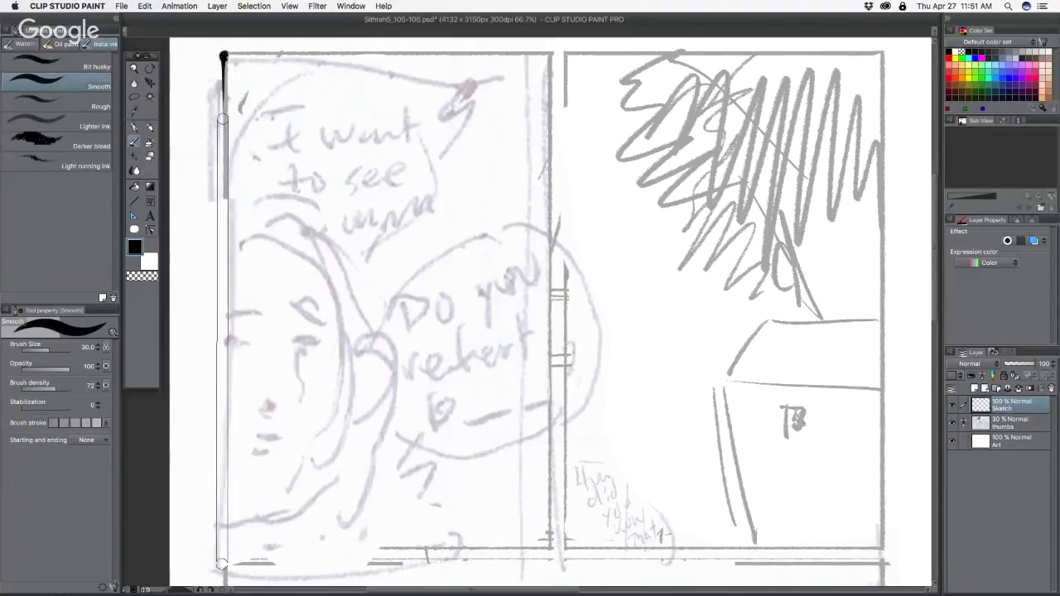
left_click(222, 568, "shift")
mouse_move(223, 55)
left_mouse_down()
mouse_move(551, 55)
mouse_move(549, 557)
left_mouse_up()
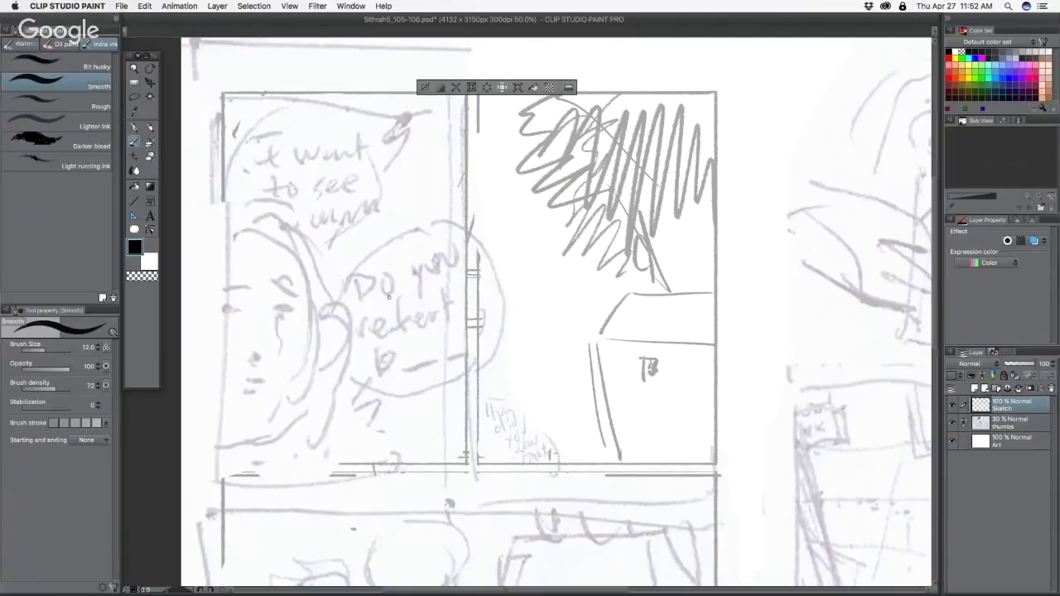
left_click_drag(352, 362, 329, 355)
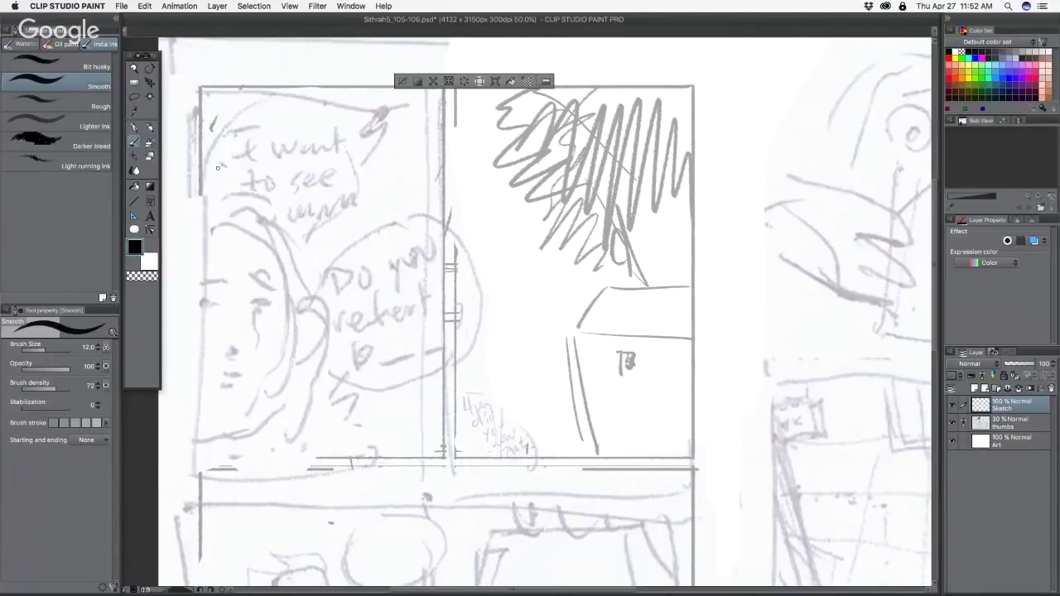
key("super+d")
- Enlarge the Smooth brush and ink a straight line along the top border of the left comic panel
key("]")
key("]")
key("]")
key("]")
key("]")
key("]")
left_click_drag(199, 86, 447, 86)
left_click_drag(447, 86, 456, 86)
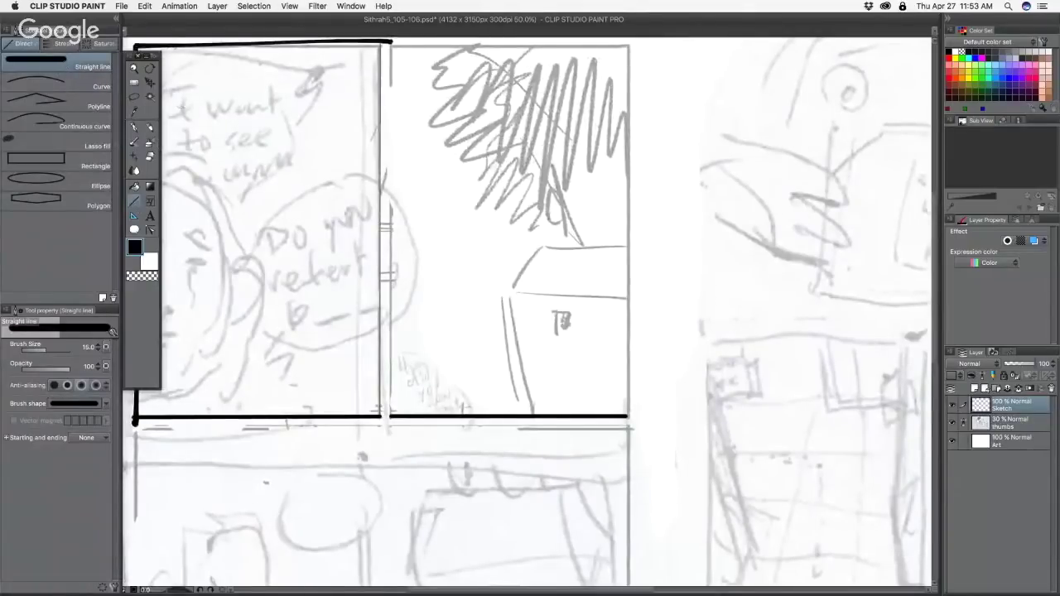
- Ink the right and left borders of the right comic panel with the Straight line tool at size 15
left_click_drag(397, 456, 254, 428)
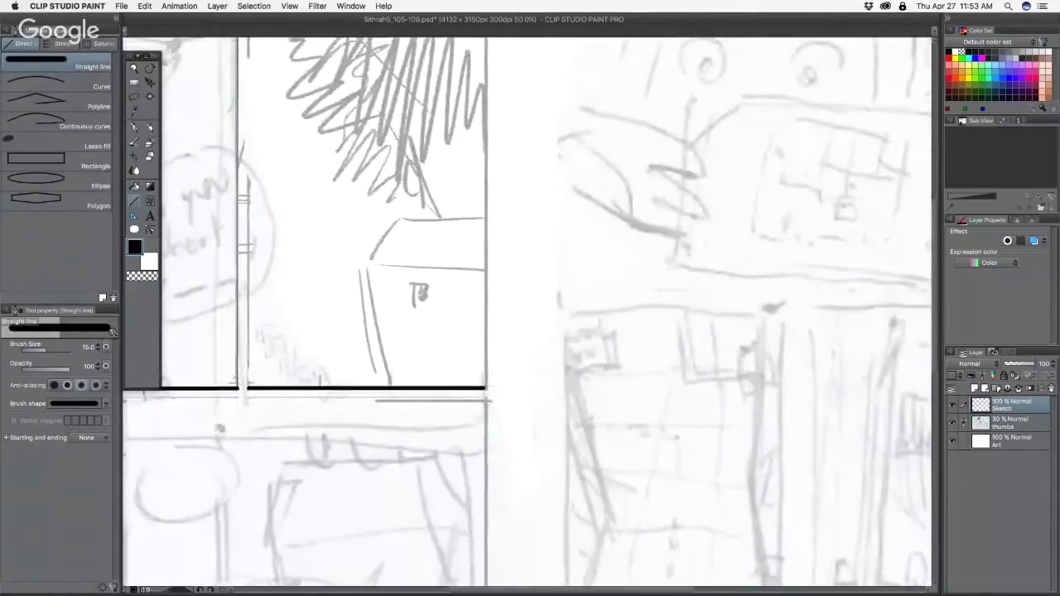
mouse_move(486, 387)
left_mouse_down()
mouse_move(484, 295)
mouse_move(456, 300)
mouse_move(486, 292)
left_mouse_up()
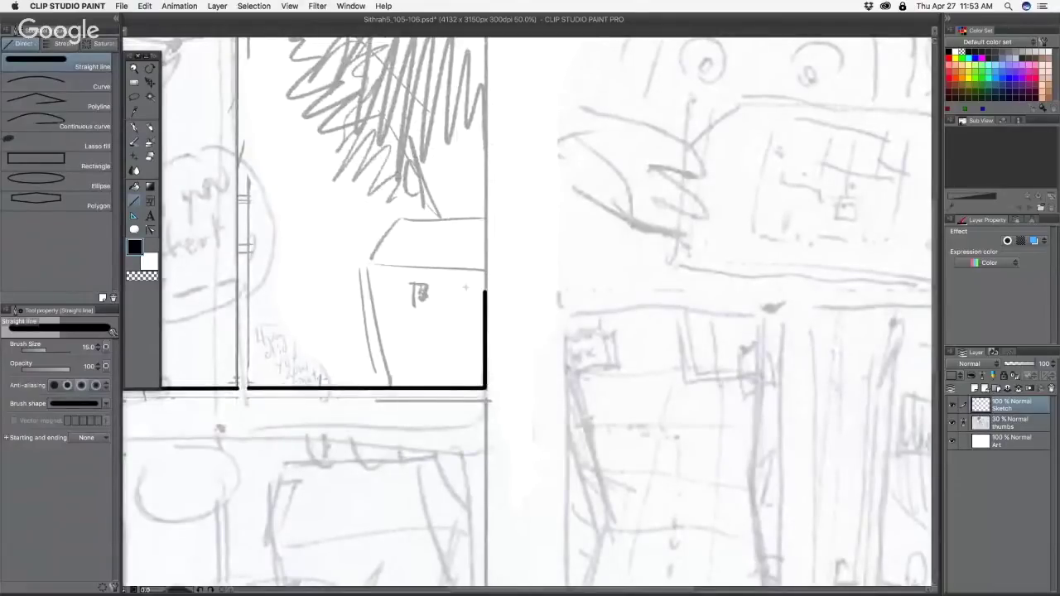
left_click_drag(466, 287, 323, 402)
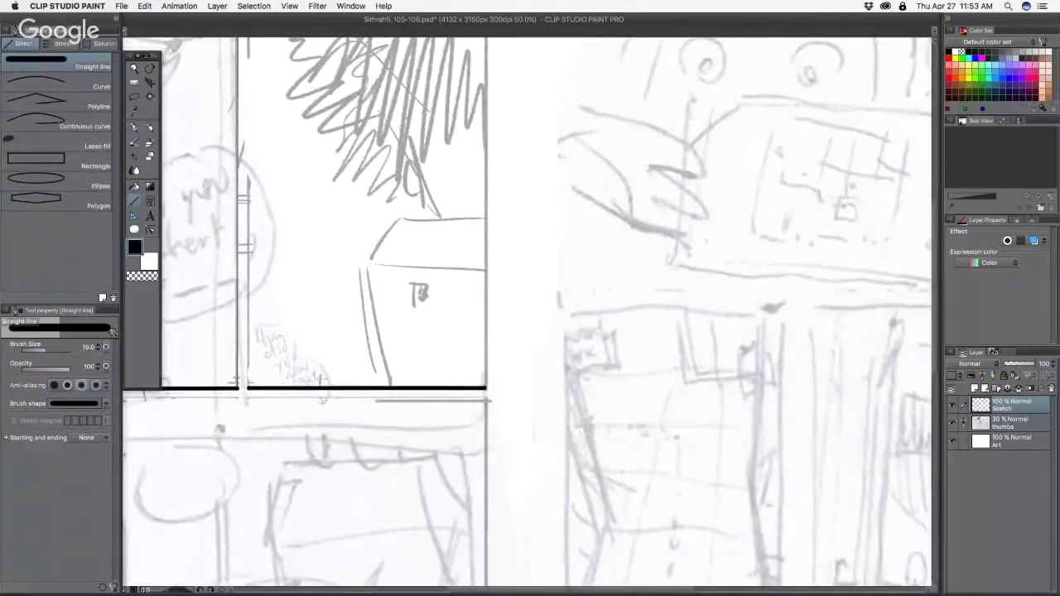
mouse_move(485, 387)
left_mouse_down()
mouse_move(385, 284)
mouse_move(604, 268)
mouse_move(484, 43)
left_mouse_up()
left_click_drag(249, 388, 250, 39)
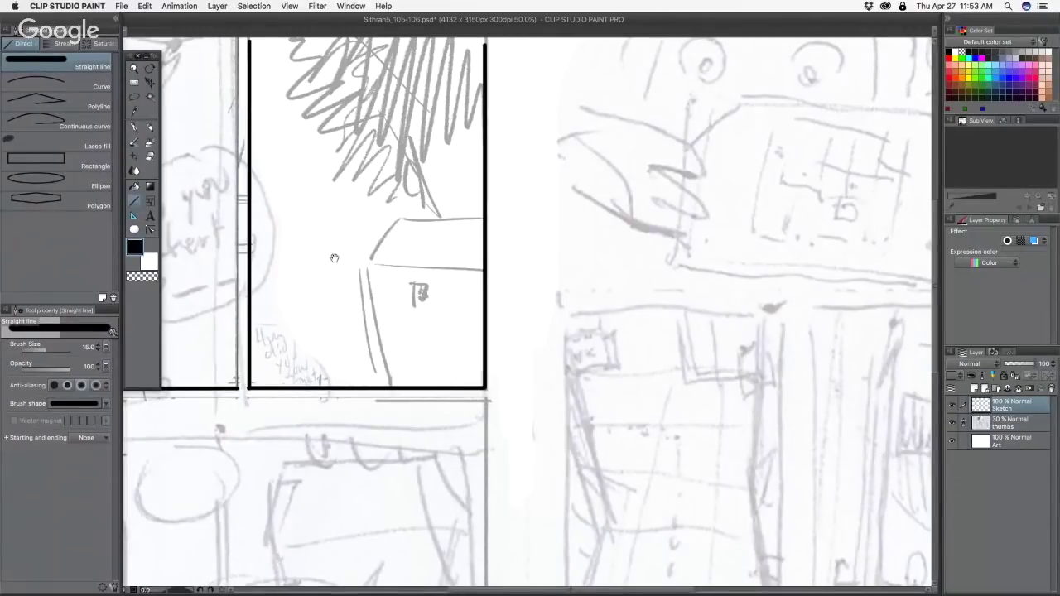
left_click_drag(334, 259, 343, 450)
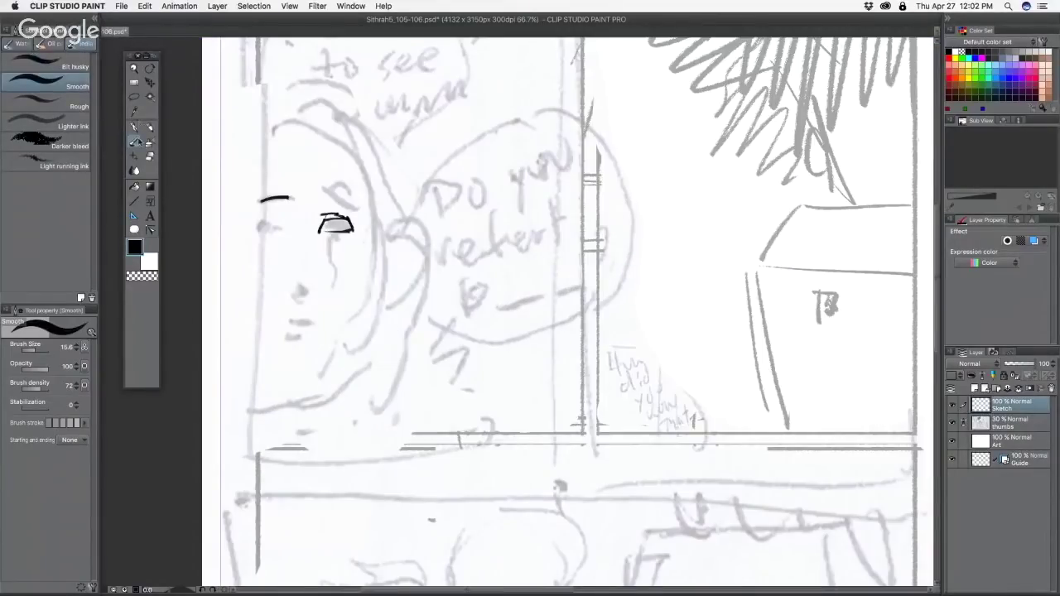
- Switch to the Mapping pen, make test strokes across the sketched face at size 17, and clear the Sketch layer
left_click(136, 131)
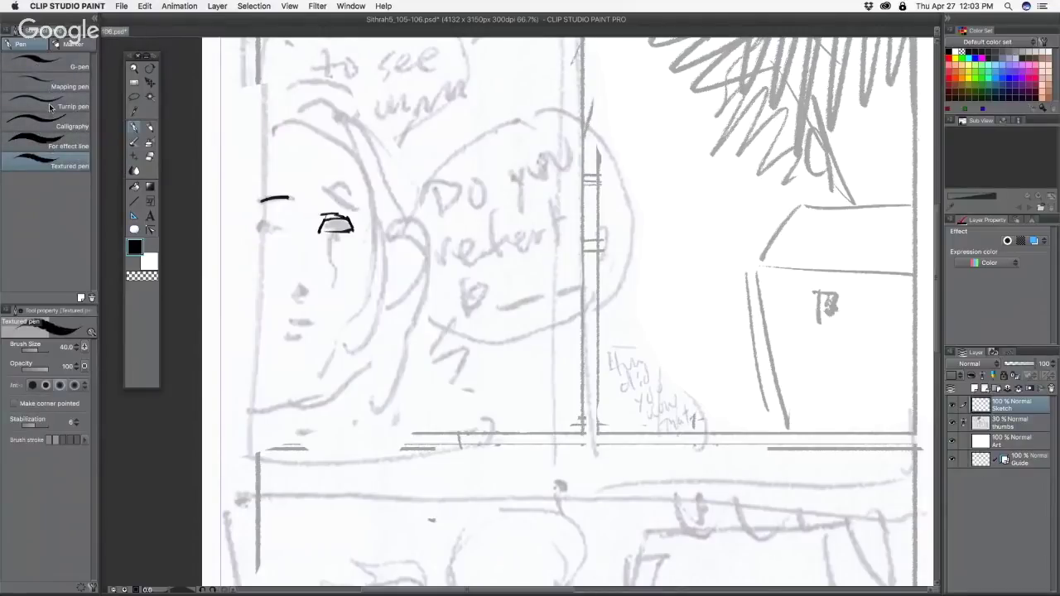
left_click(67, 86)
left_click_drag(278, 231, 348, 167)
key("]")
mouse_move(278, 235)
left_mouse_down()
mouse_move(377, 158)
mouse_move(320, 198)
mouse_move(264, 268)
mouse_move(329, 201)
mouse_move(282, 246)
mouse_move(242, 364)
left_mouse_up()
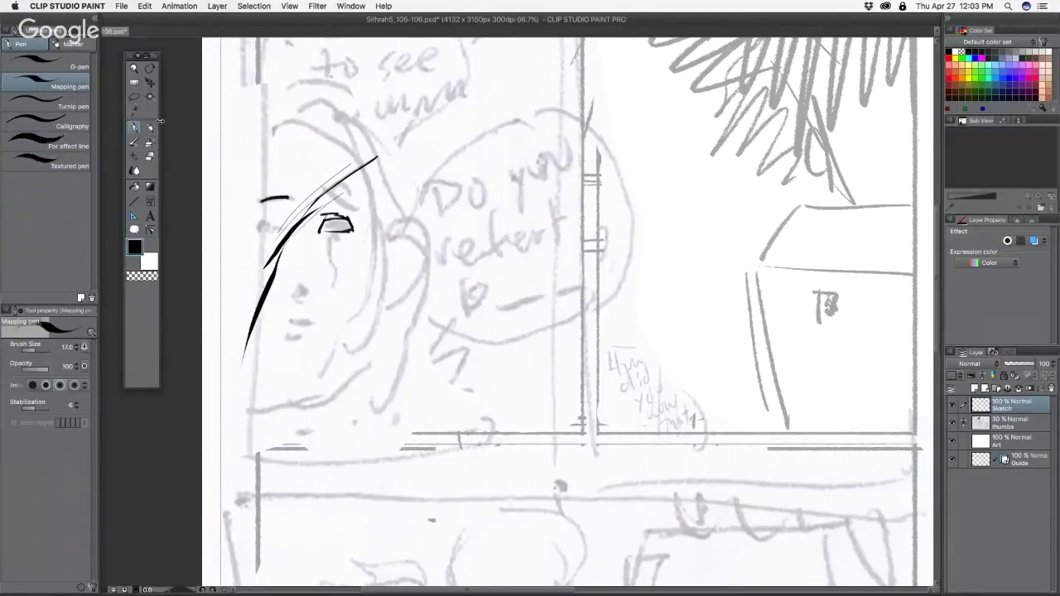
key("Delete")
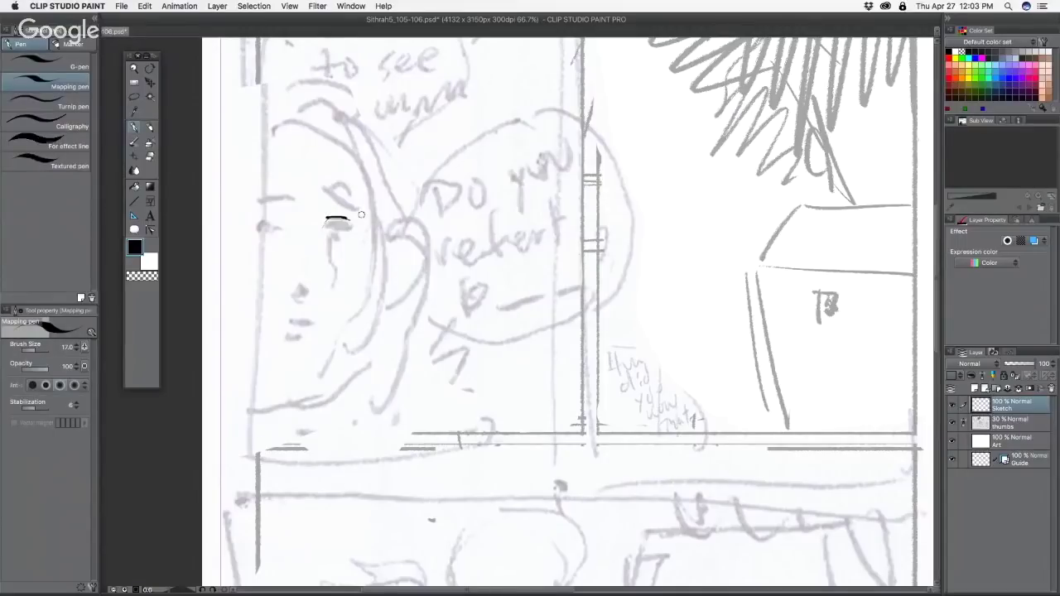
- Ink the outline and iris of the face's right-hand eye with the Mapping pen at size 15
key("[")
mouse_move(330, 217)
left_mouse_down()
mouse_move(355, 232)
mouse_move(320, 235)
left_mouse_up()
left_click_drag(322, 236, 356, 237)
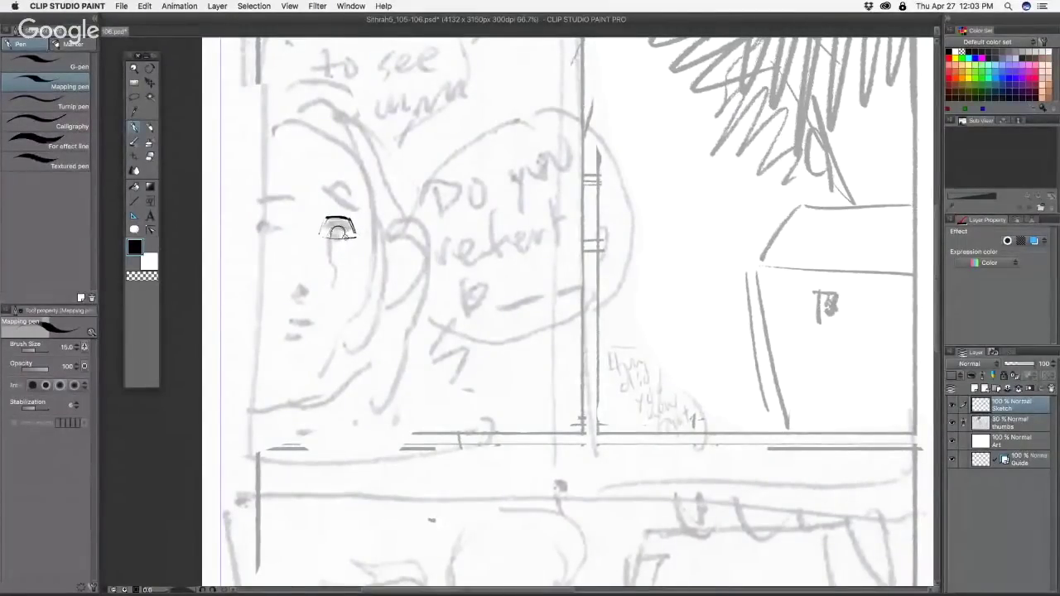
left_click_drag(327, 236, 356, 237)
- Raise the pen size to 17 and ink the left-hand eye's under-eye line, pupil, iris and upper eyelid crease
key("]")
key("]")
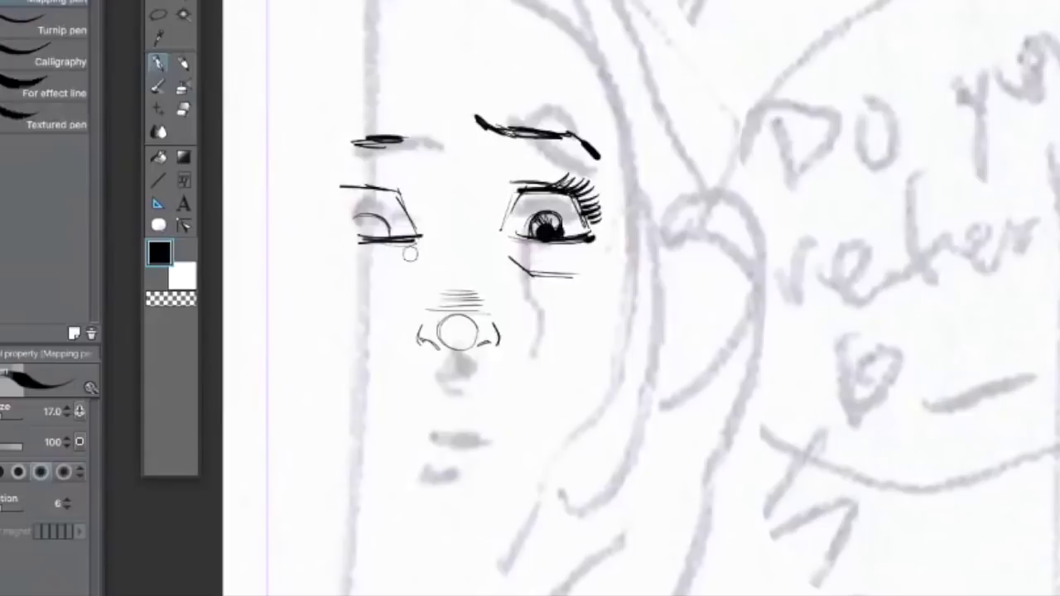
left_click_drag(410, 254, 381, 278)
left_click_drag(372, 229, 365, 228)
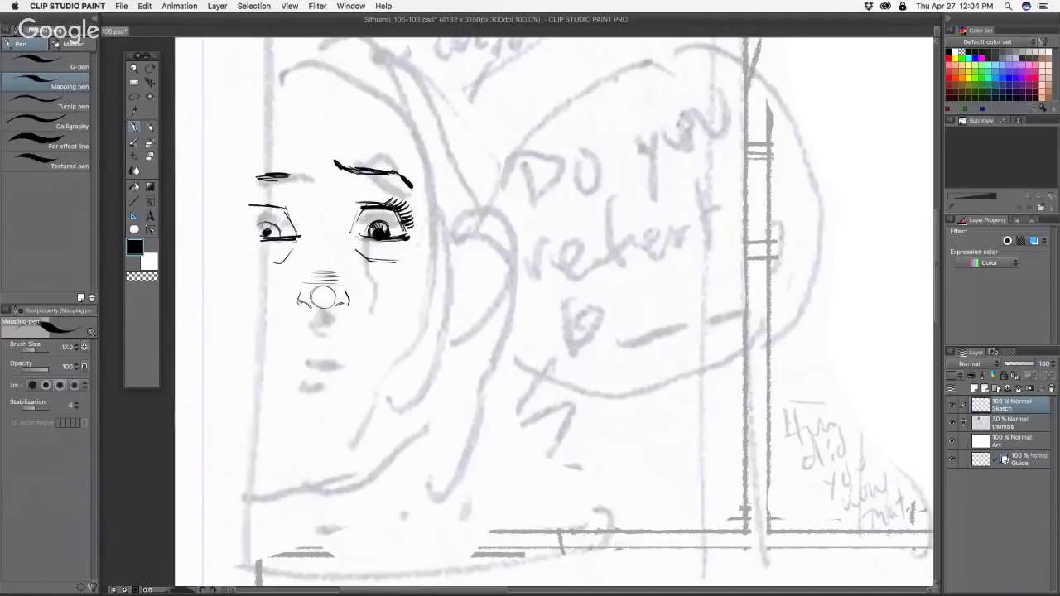
mouse_move(270, 230)
left_mouse_down()
mouse_move(257, 220)
mouse_move(276, 238)
mouse_move(297, 235)
left_mouse_up()
left_click_drag(262, 202, 284, 200)
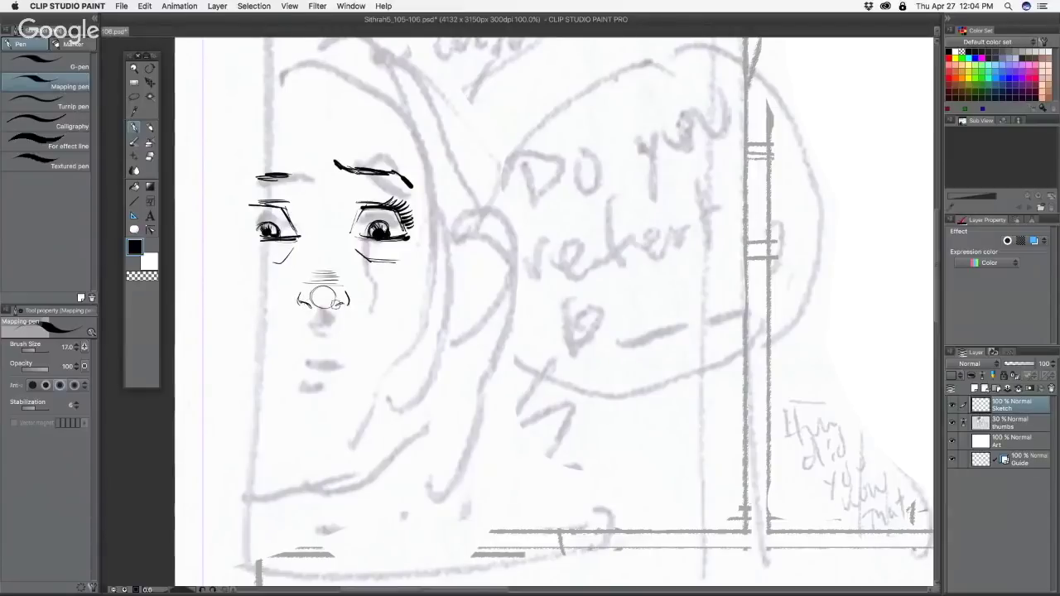
- Activate the Lasso selection tool for working on the inked face
key("super+minus")
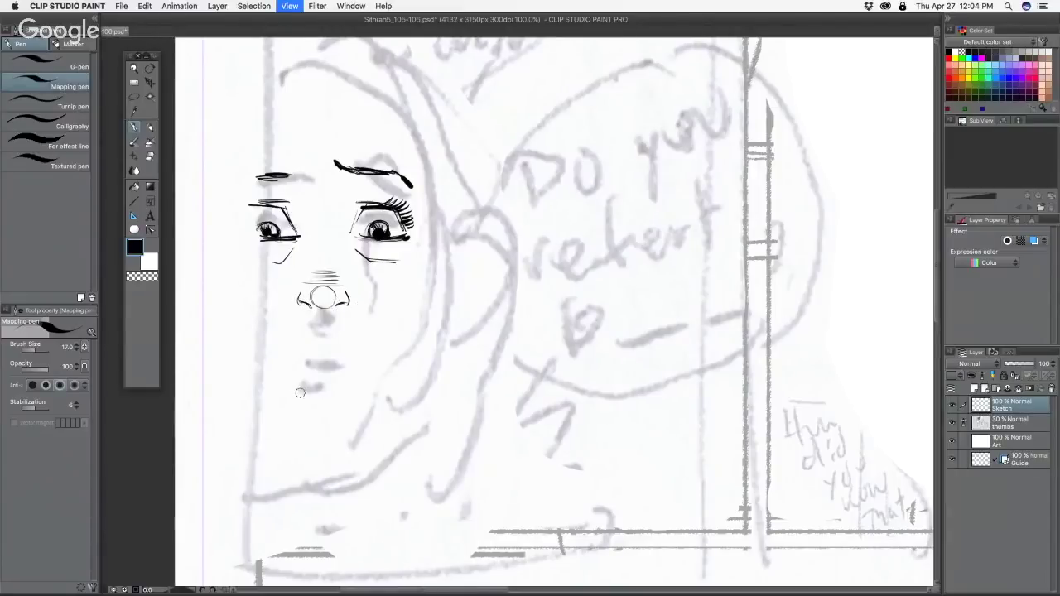
key("super+minus")
key("super+minus")
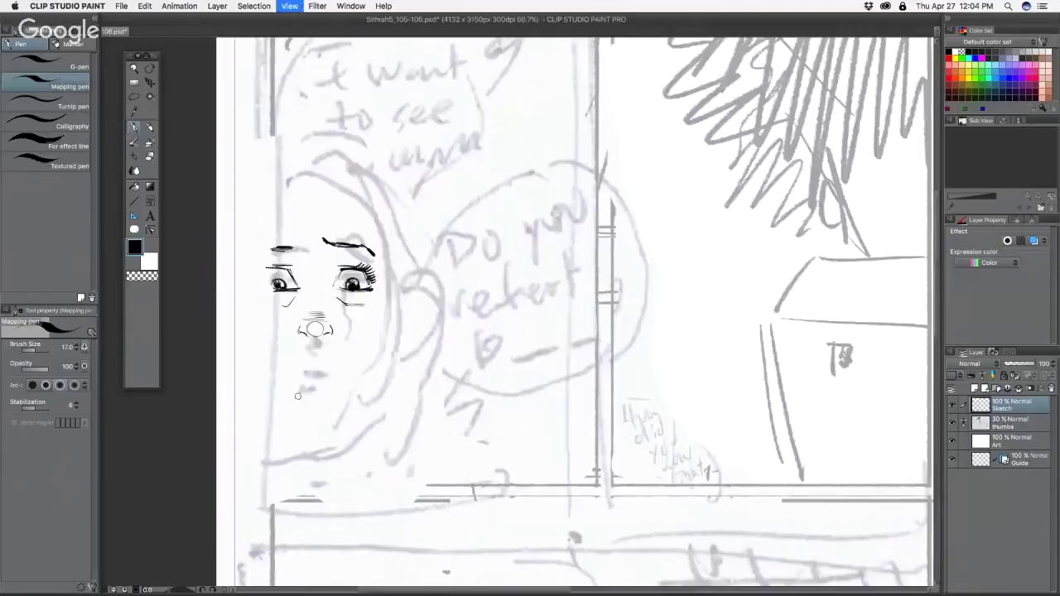
scroll(330, 460, "up", 2)
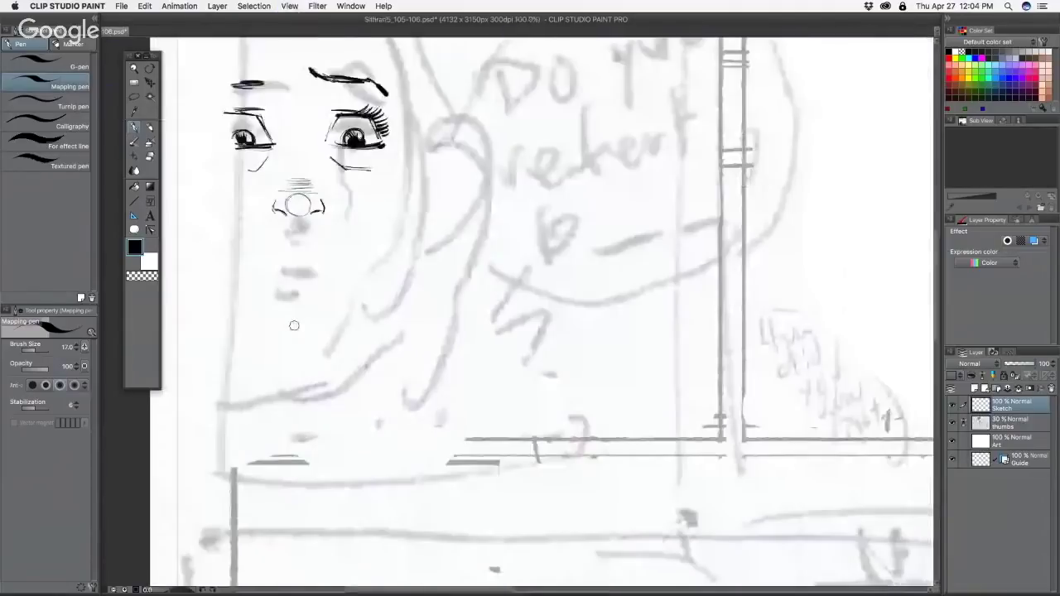
left_click_drag(294, 325, 348, 423)
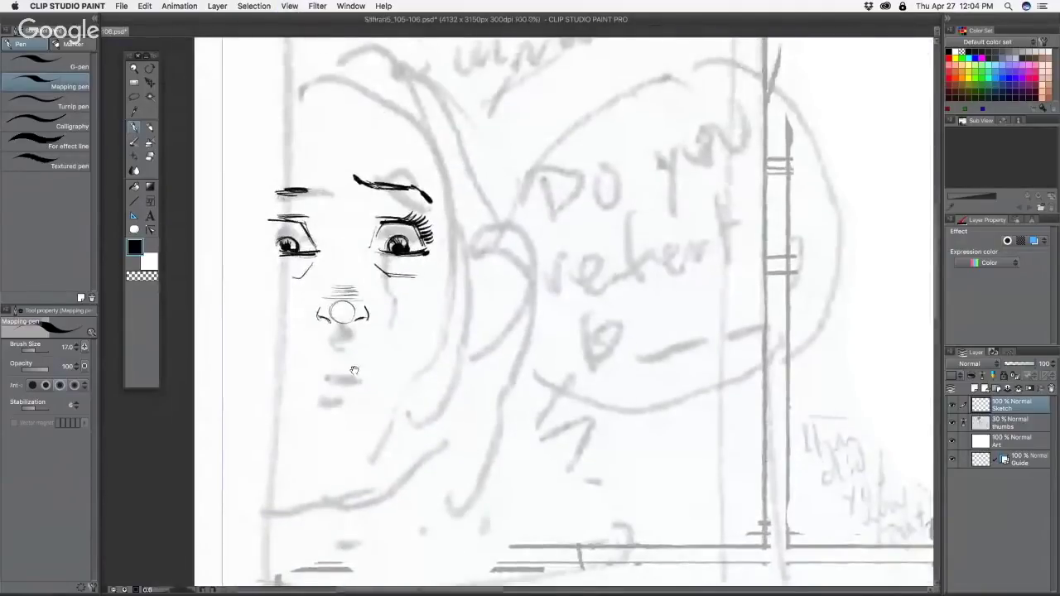
left_click_drag(354, 371, 335, 410)
key("super+minus")
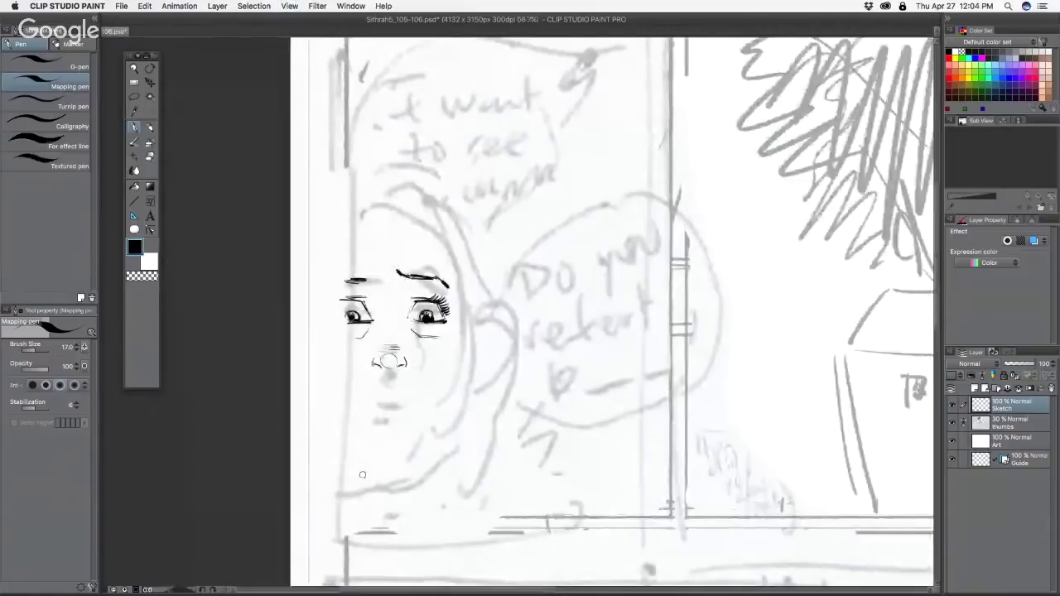
key("m")
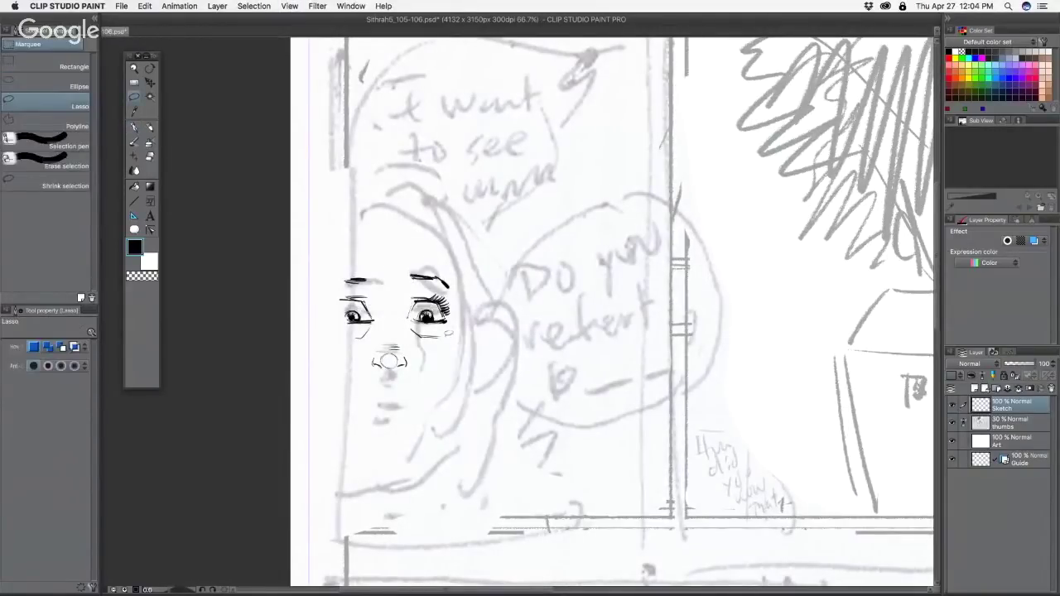